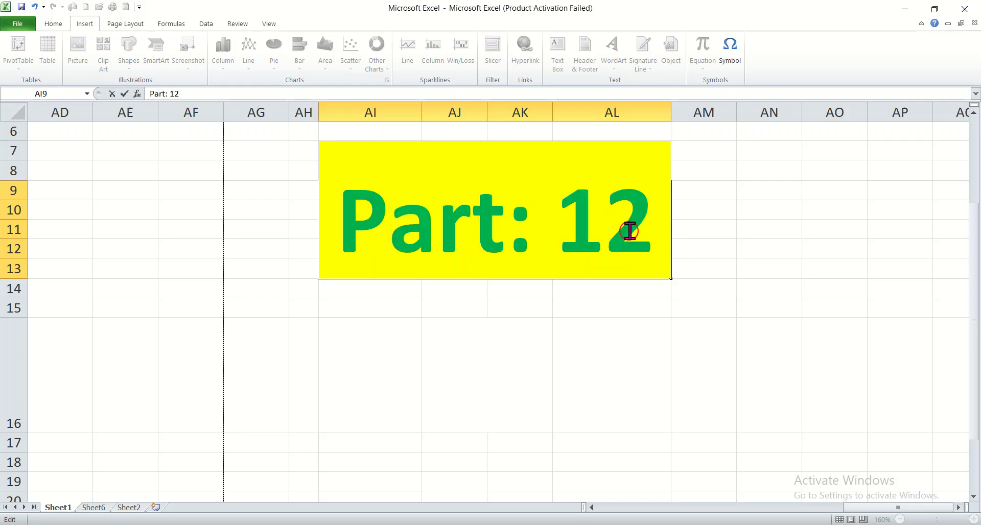
Step: Change the yellow title cell's text to "Part: 13"
key(BackSpace)
text(3)
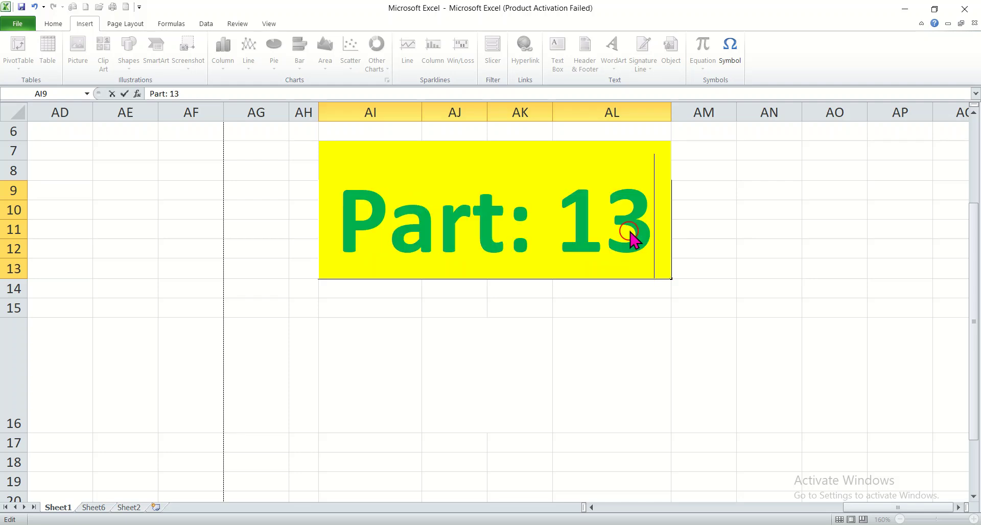
click(557, 343)
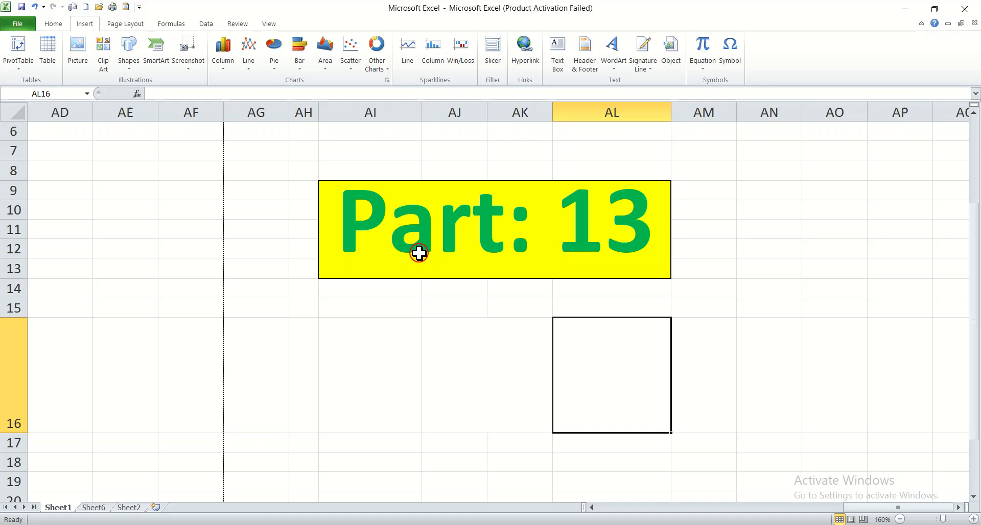
click(109, 27)
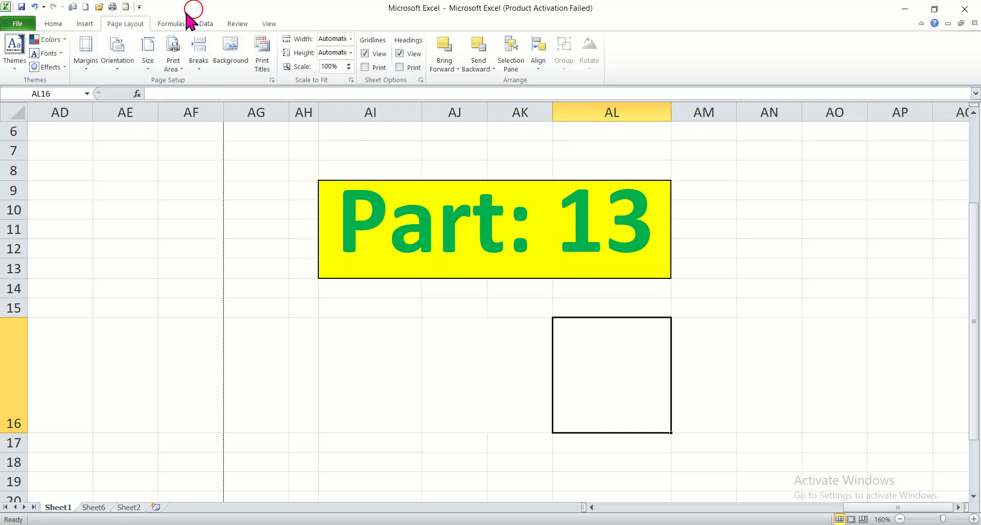
click(86, 24)
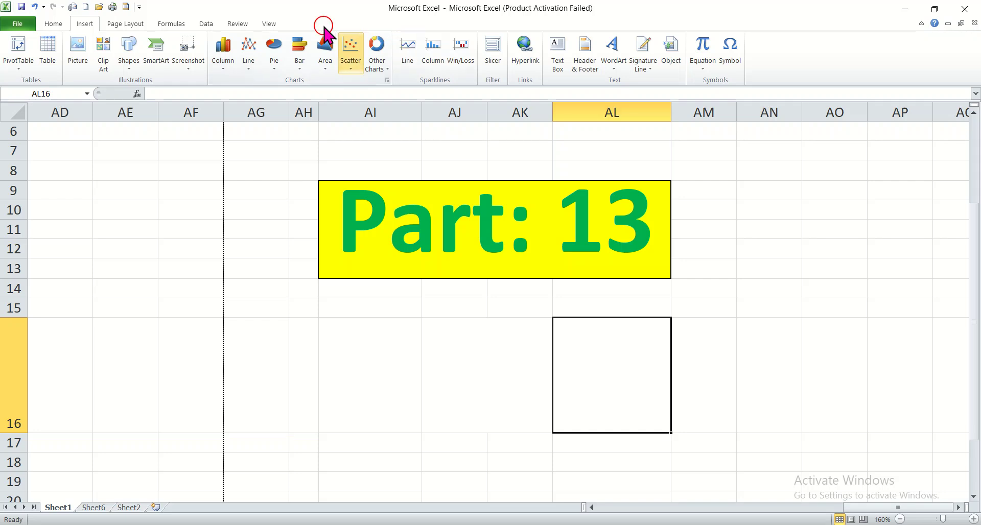
click(54, 24)
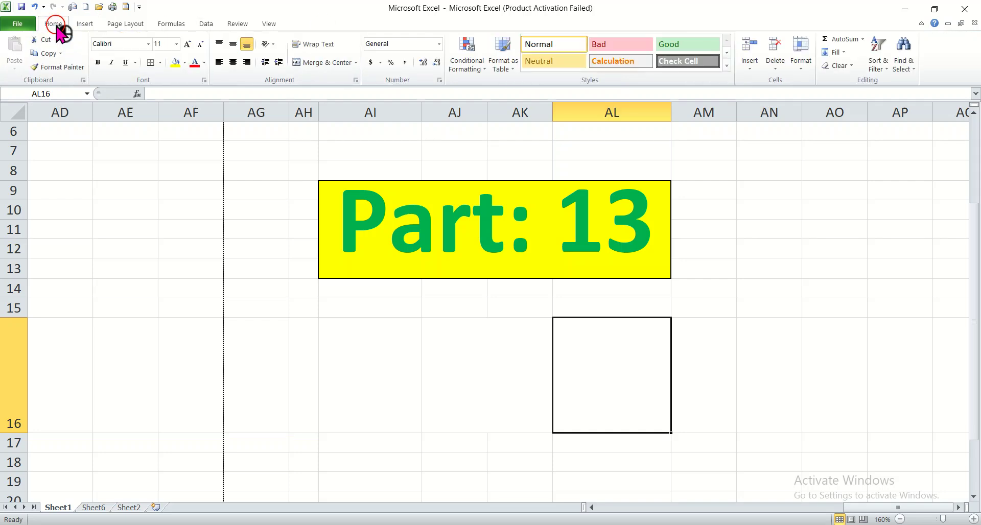
click(86, 23)
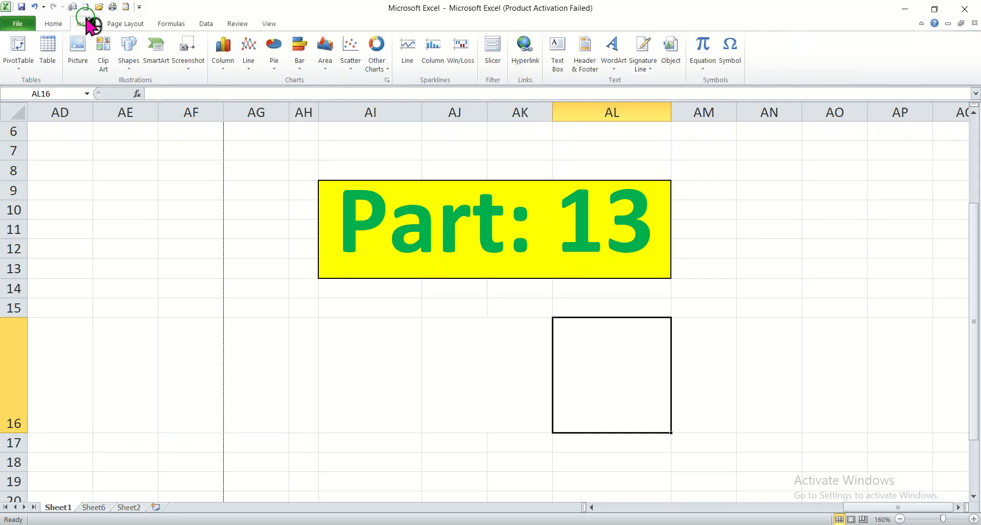
Step: Examine the built-in page themes and preview theme color sets such as Austin on the marks table without applying any
click(124, 24)
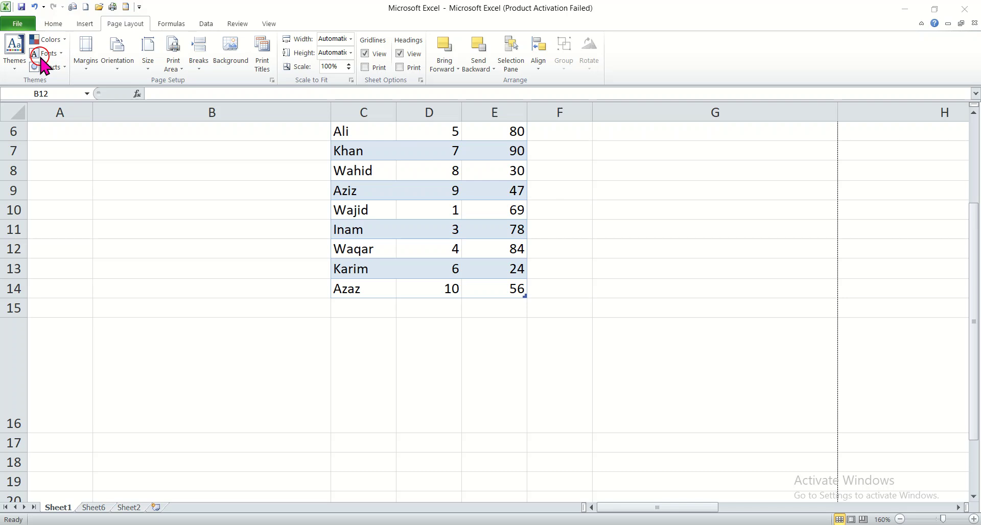
click(14, 60)
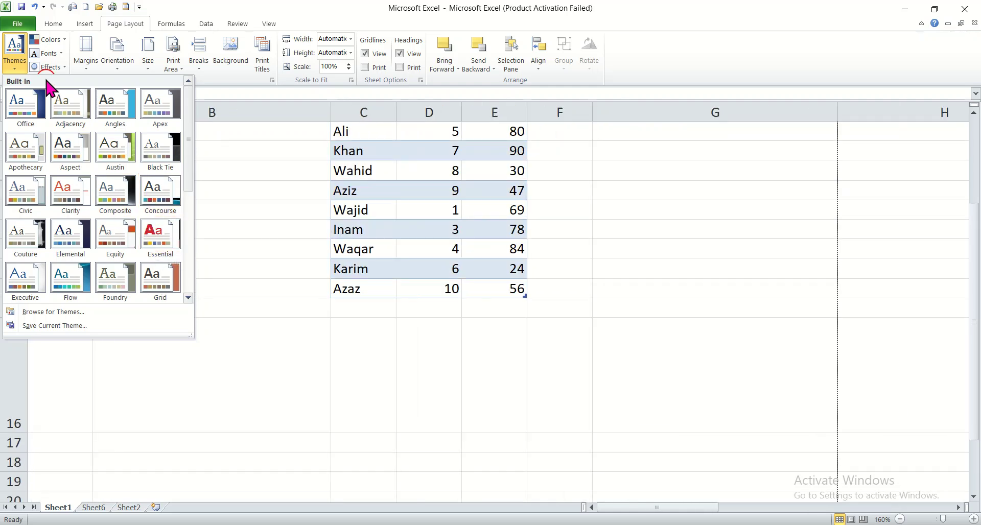
click(51, 40)
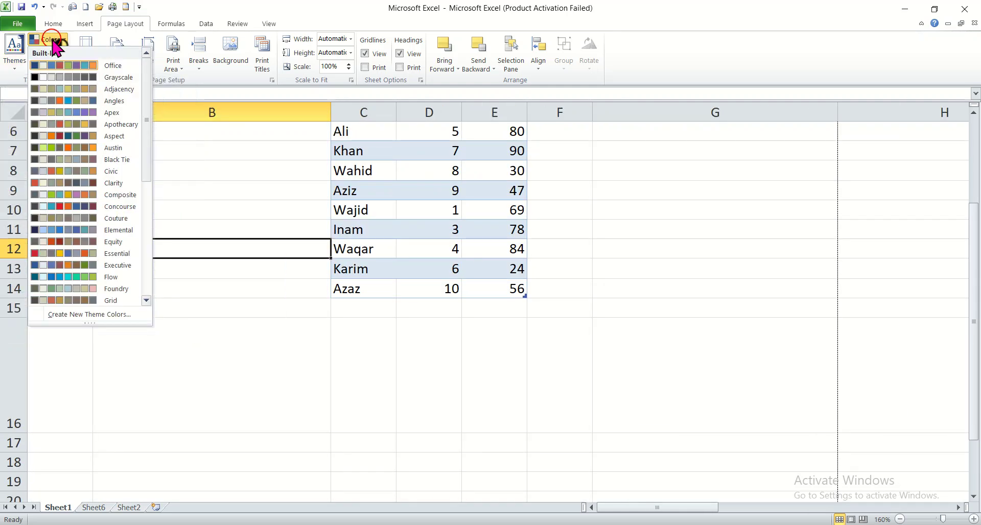
click(246, 333)
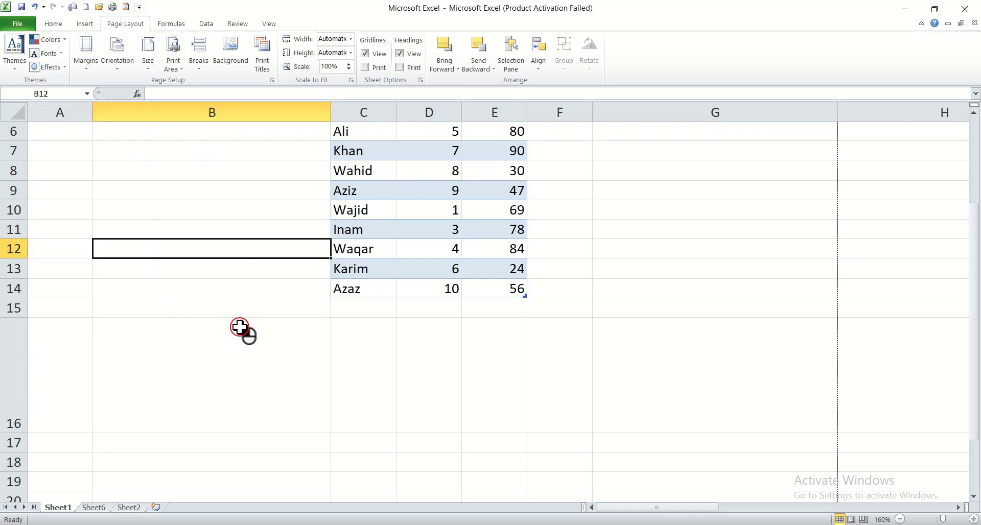
click(51, 39)
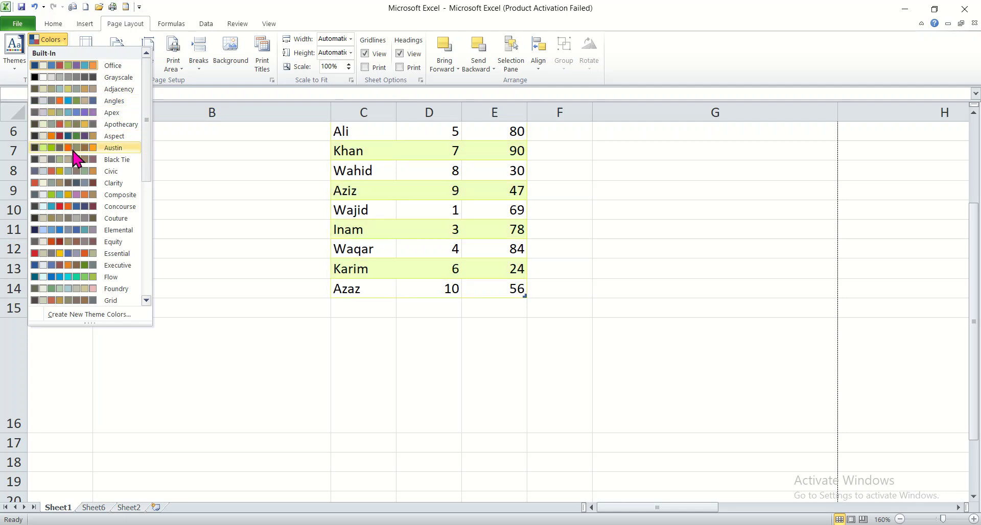
click(405, 210)
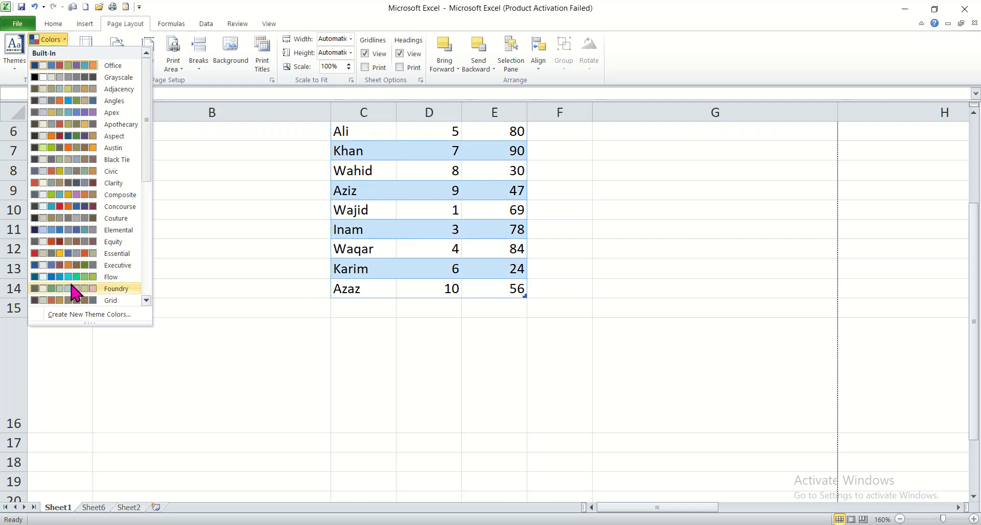
click(257, 256)
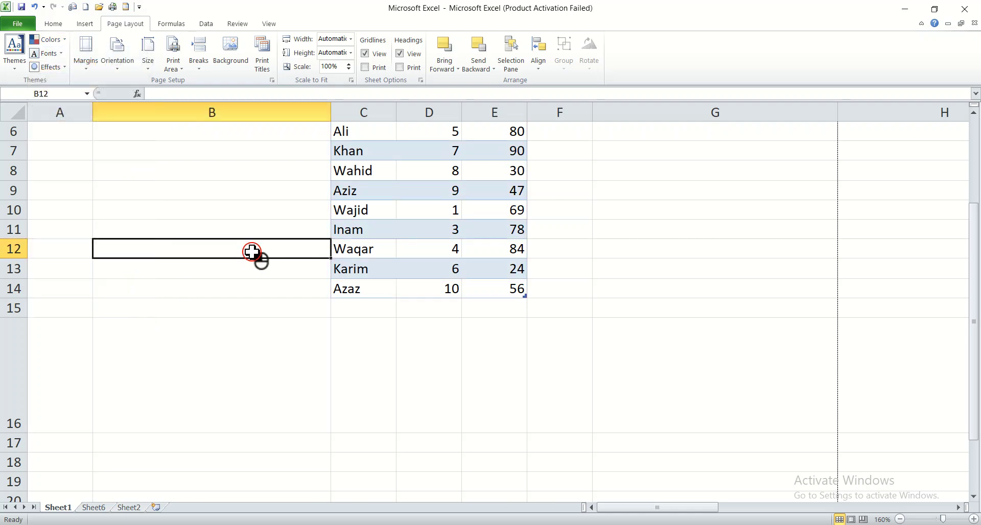
Step: Preview built-in theme fonts such as Hardcover and Pushpin on the marks table without applying any
click(56, 53)
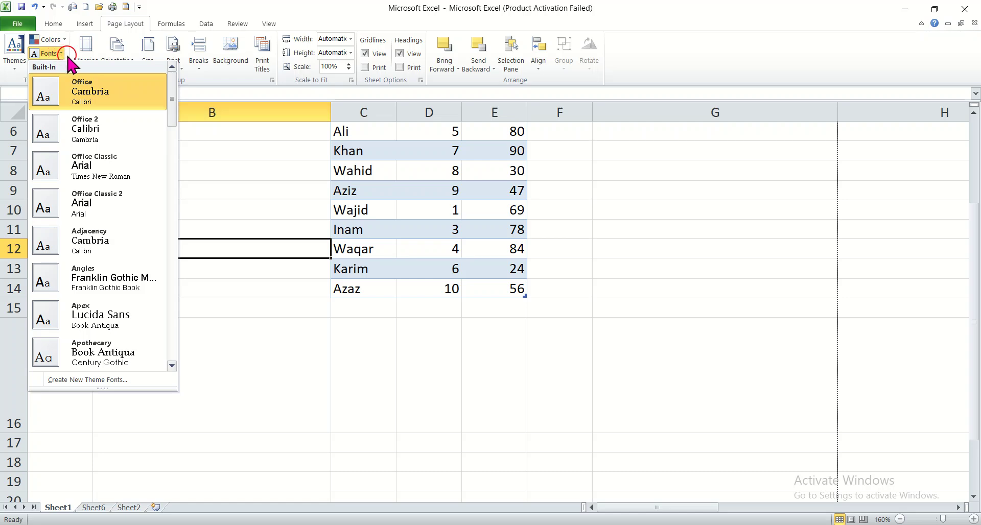
click(175, 87)
drag(174, 87, 177, 200)
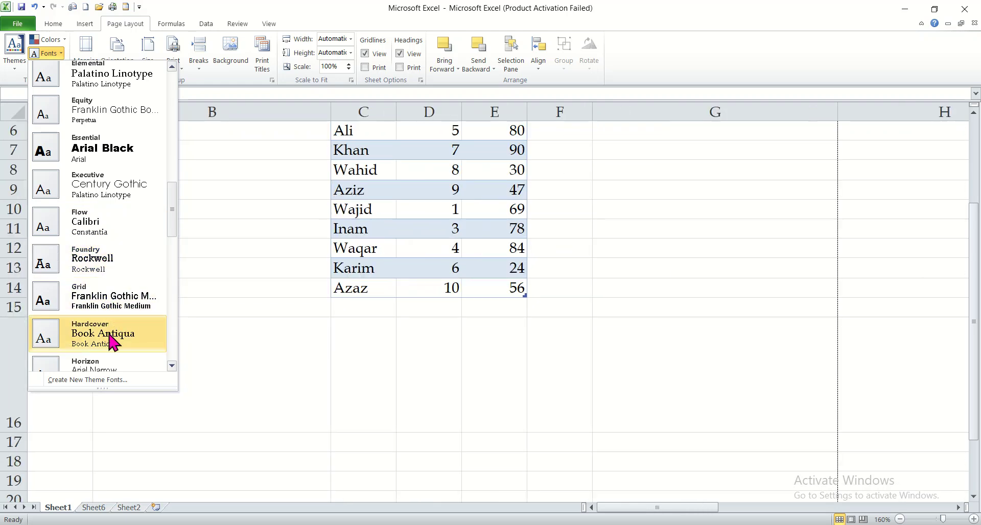
click(181, 199)
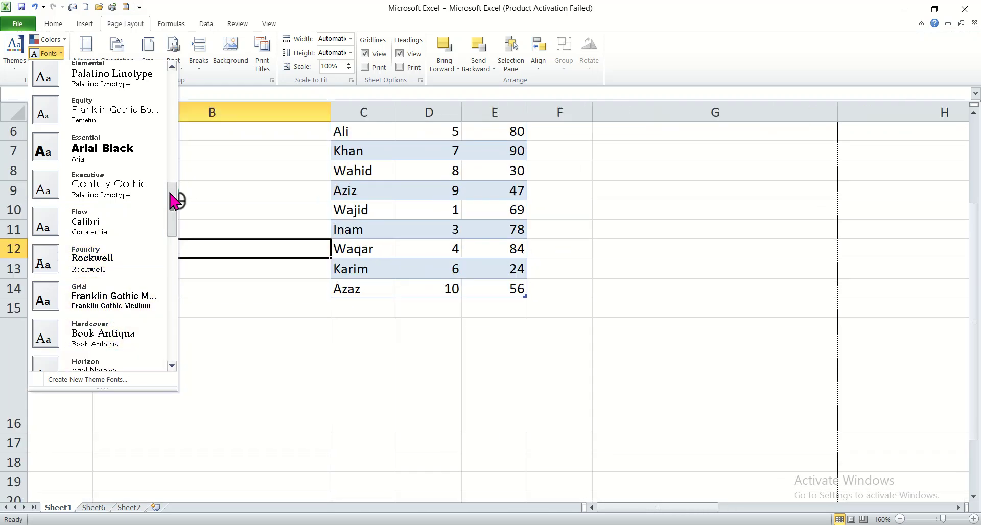
drag(173, 201, 175, 273)
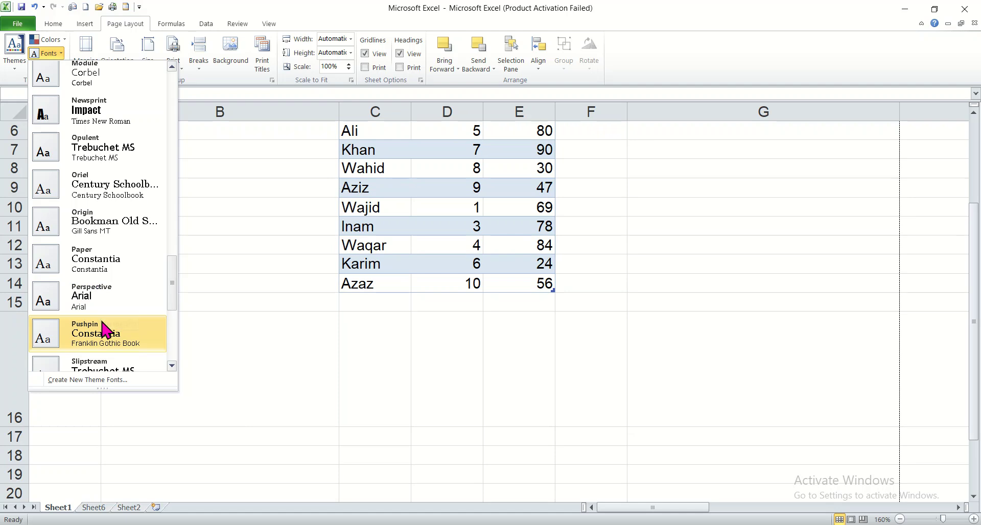
click(252, 345)
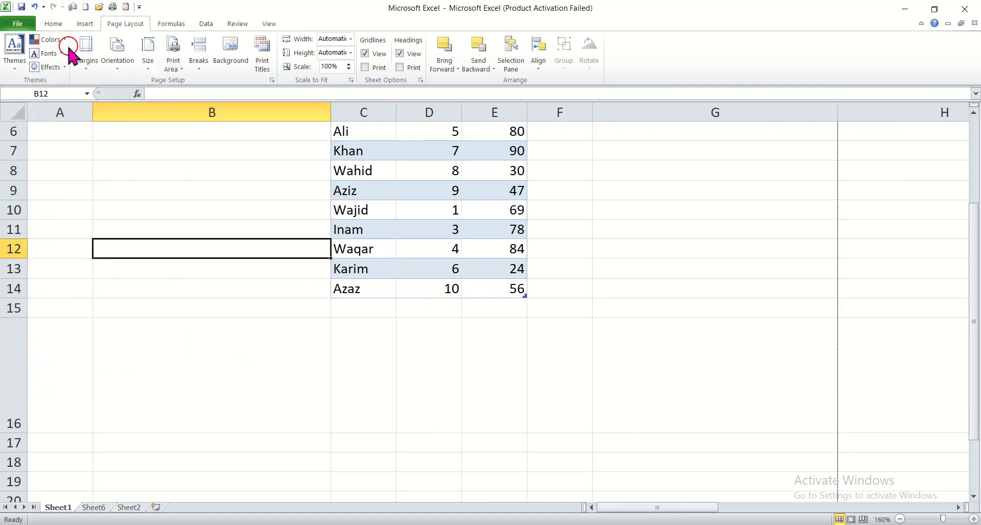
Step: Examine the built-in theme effects through to the end of the gallery without applying any
click(60, 67)
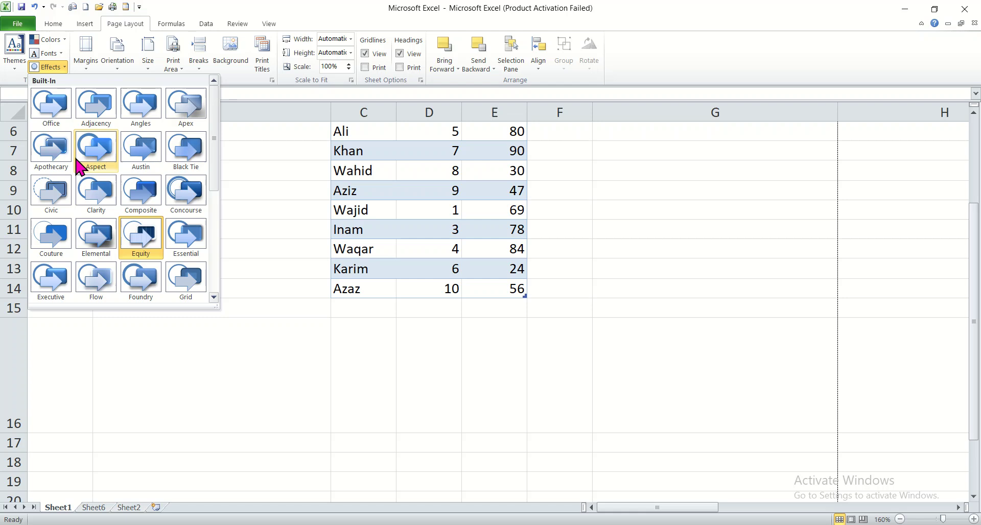
click(313, 254)
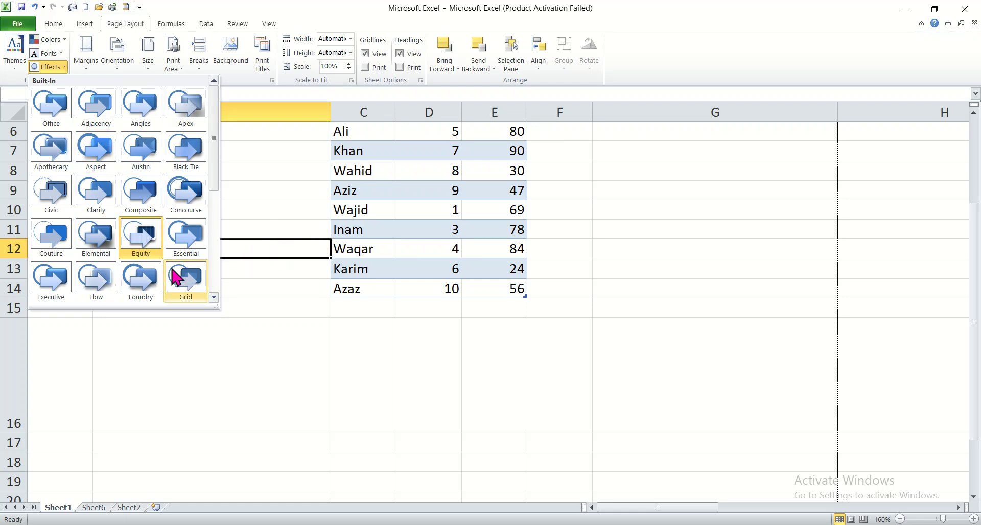
drag(214, 138, 215, 253)
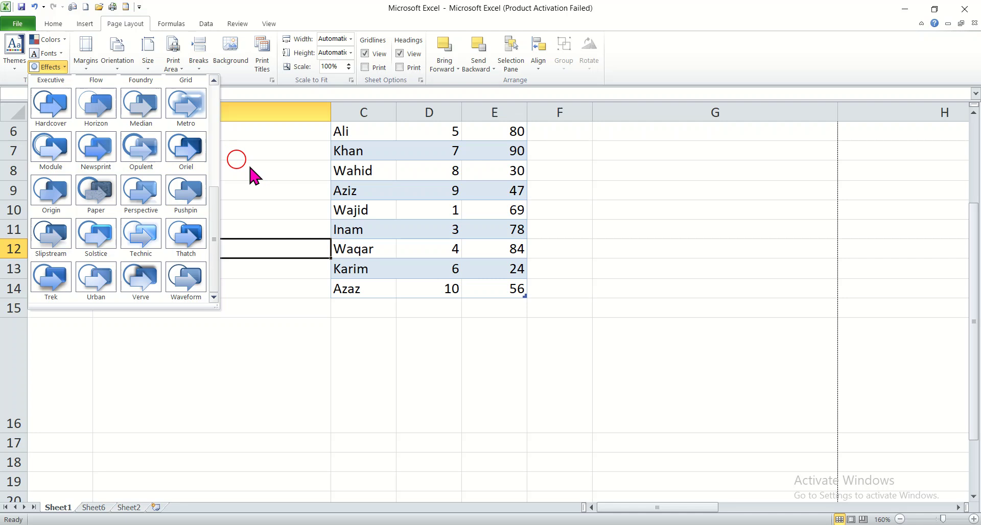
click(337, 126)
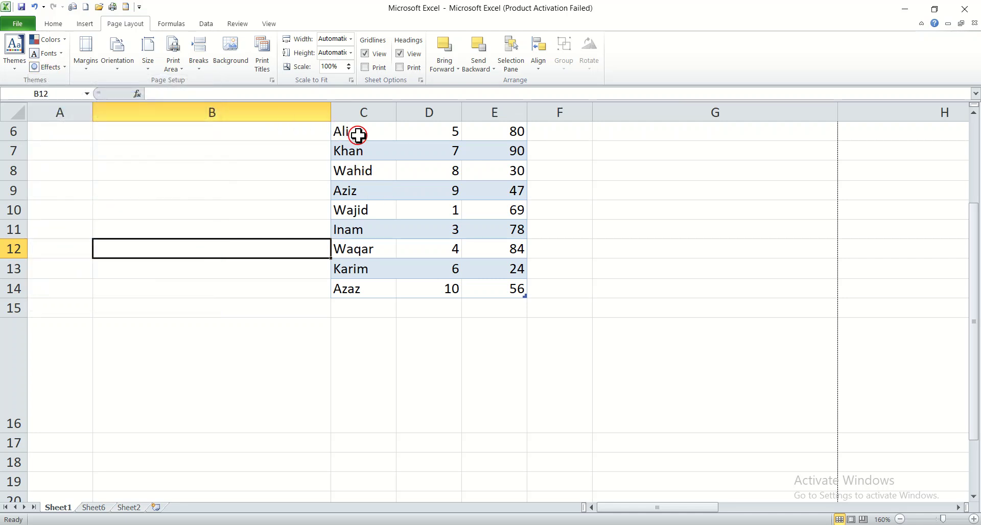
Step: Select C6:E16 and review the theme effects for it without applying any, then deselect the range
drag(357, 134, 476, 335)
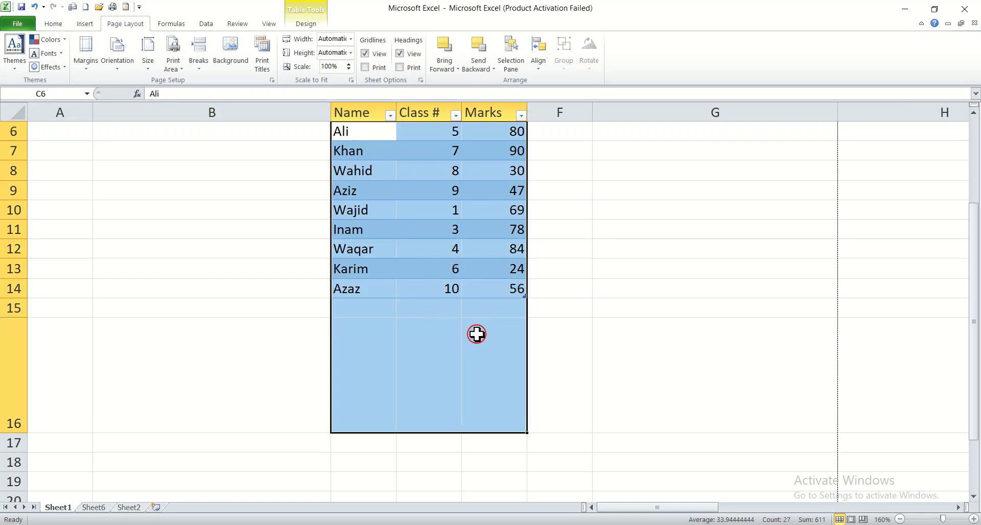
click(61, 67)
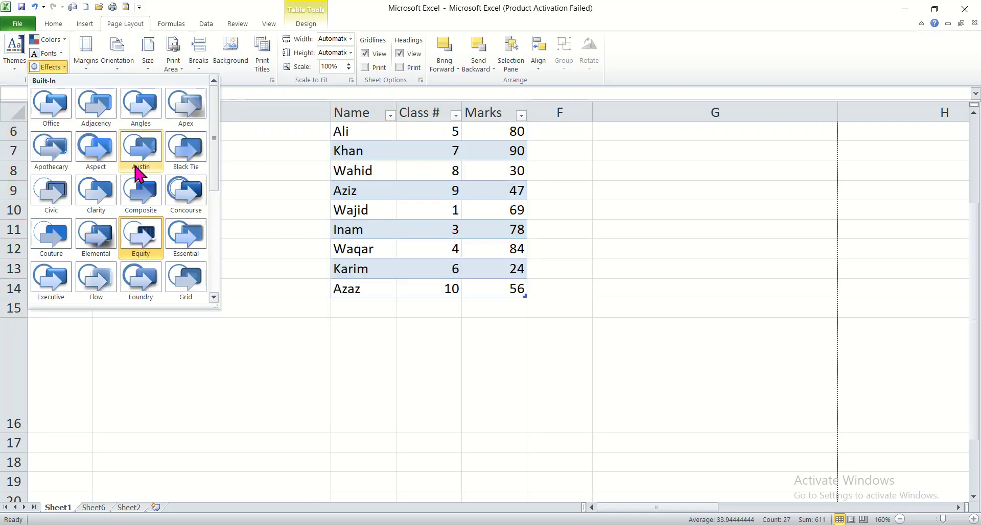
click(259, 229)
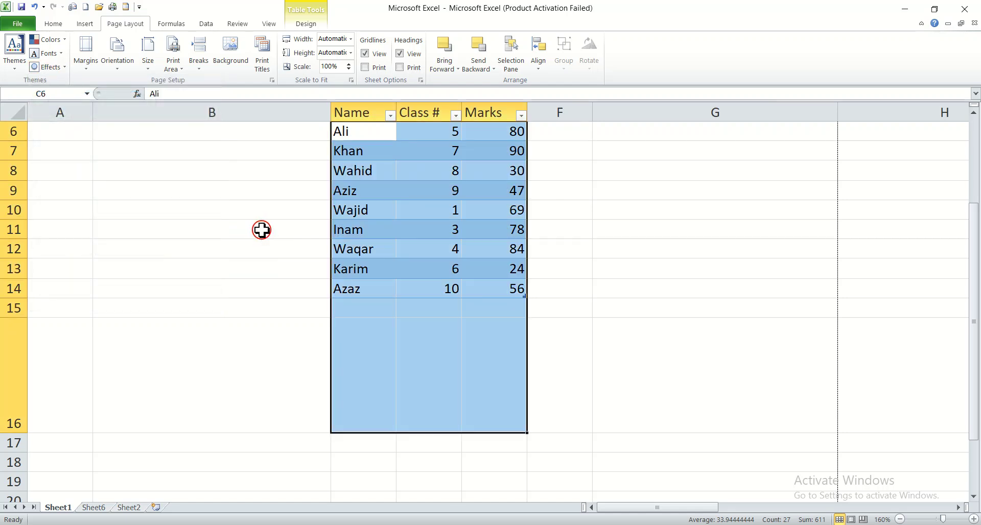
click(262, 230)
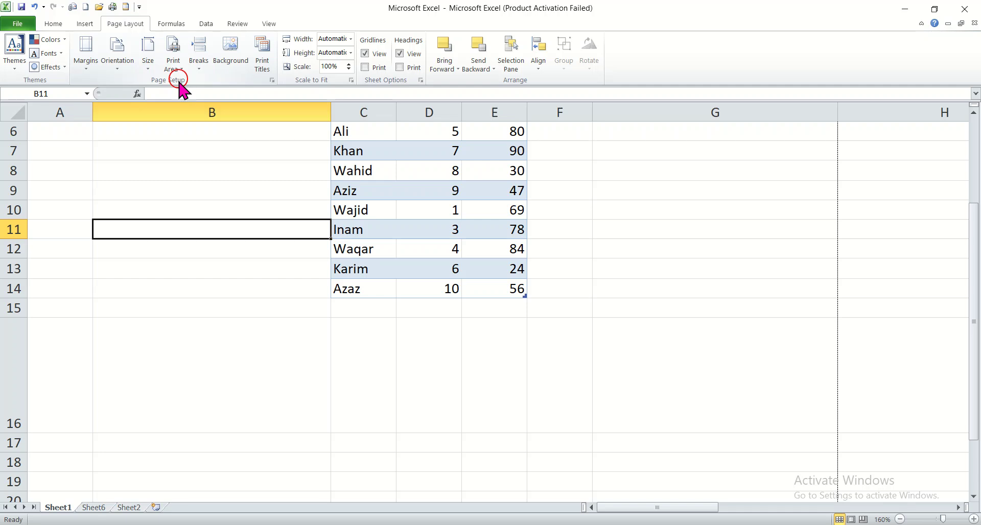
Step: Review the Normal, Wide and Narrow margin presets and the custom margin settings without changing them
click(86, 64)
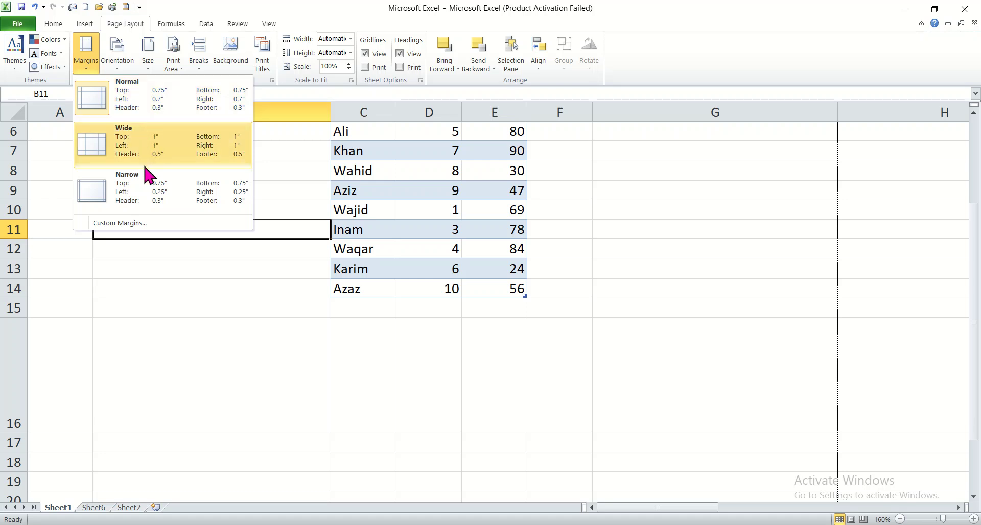
click(123, 224)
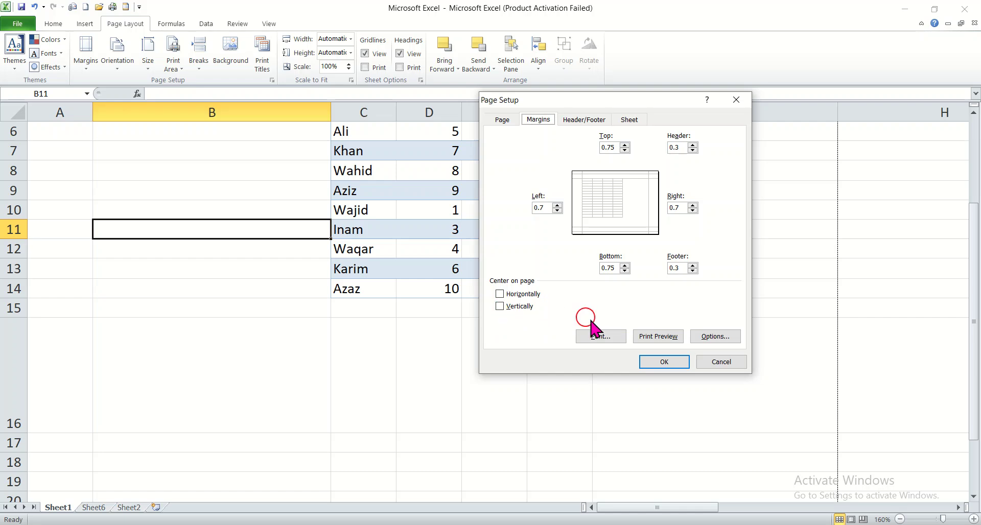
click(715, 361)
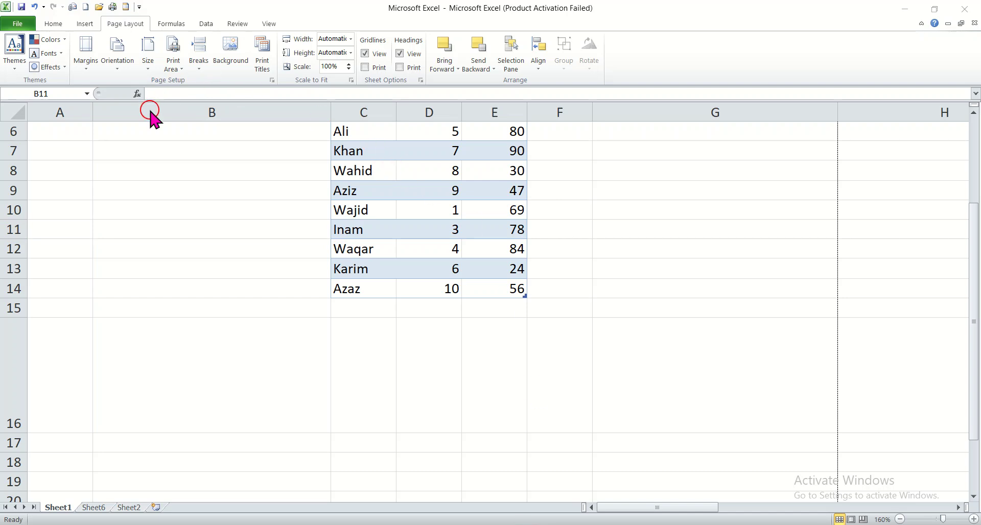
click(86, 65)
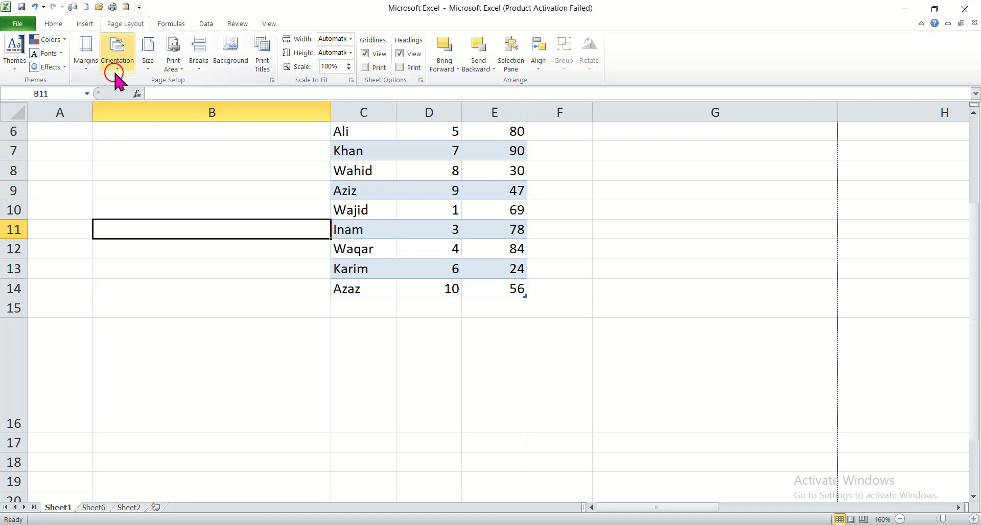
Step: Switch the page orientation to Portrait and back to Landscape
click(117, 77)
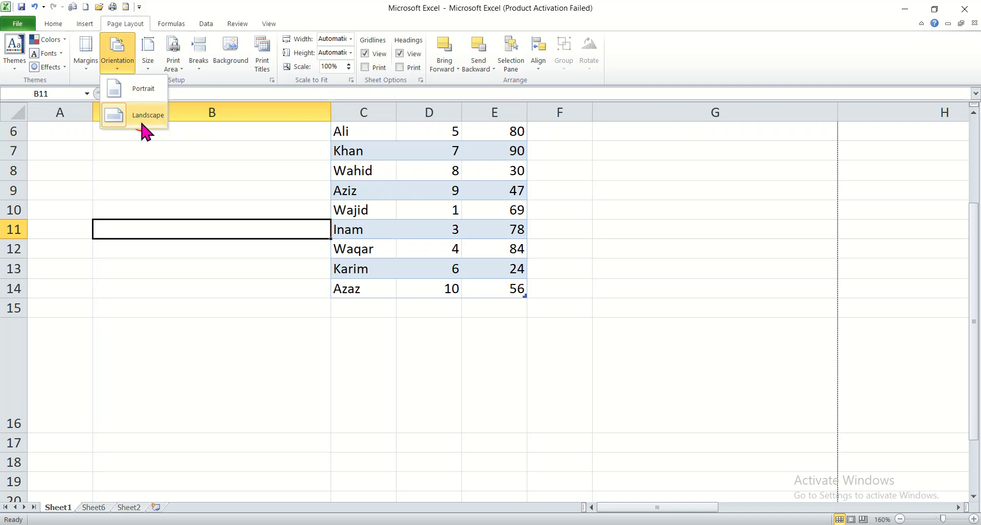
click(144, 90)
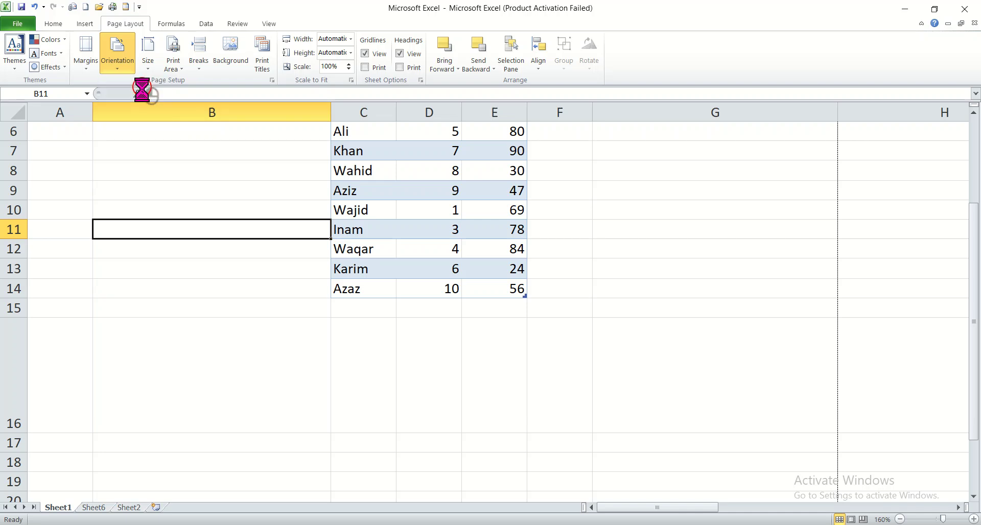
click(119, 66)
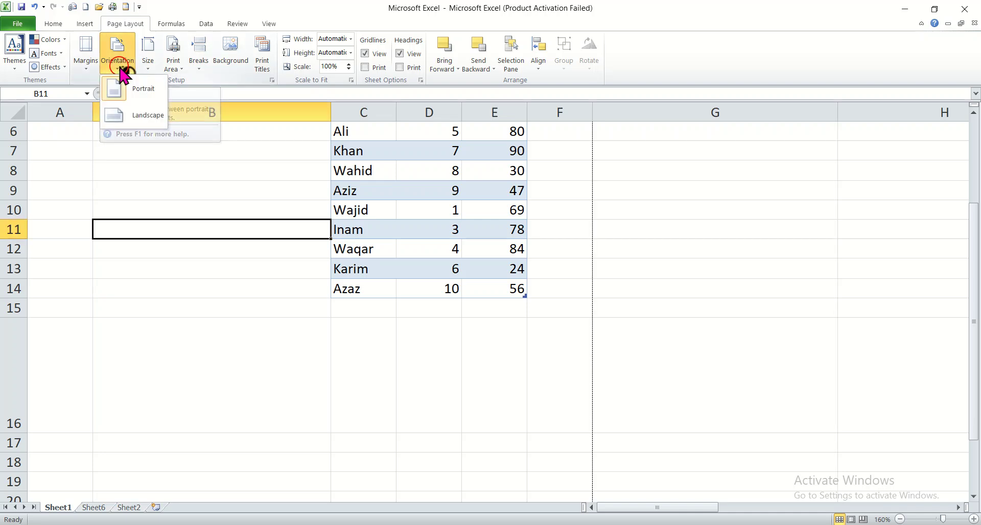
click(146, 116)
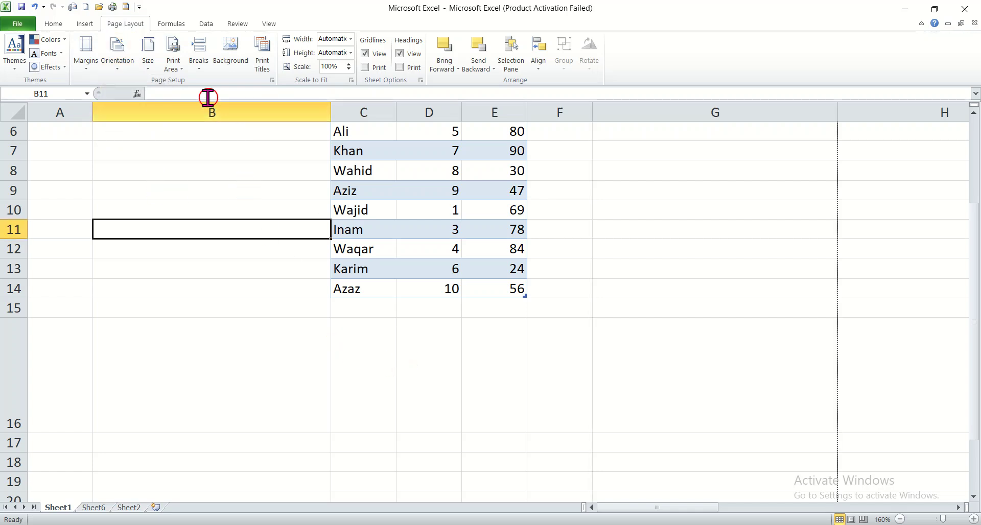
click(115, 72)
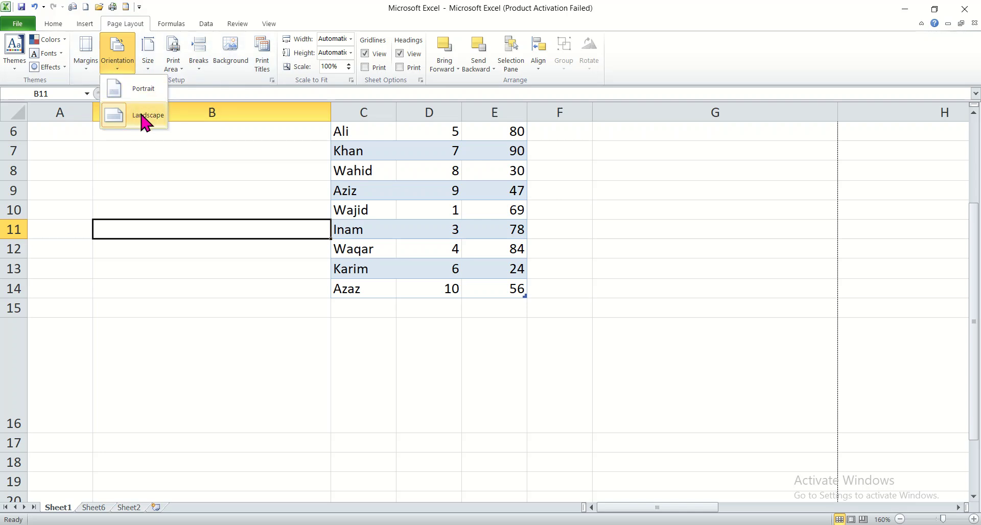
Step: Review the available paper sizes from Letter to B5 (JIS) without changing the current one
click(203, 172)
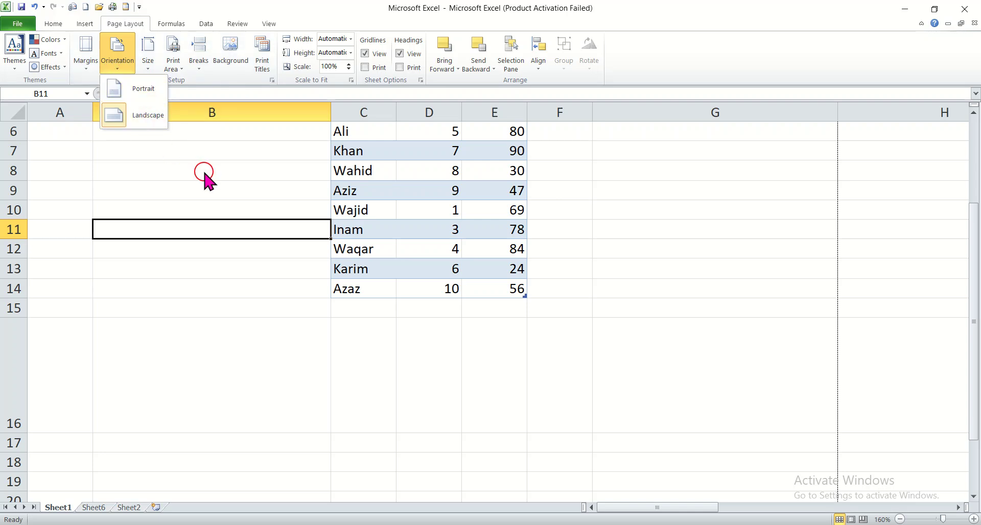
click(153, 59)
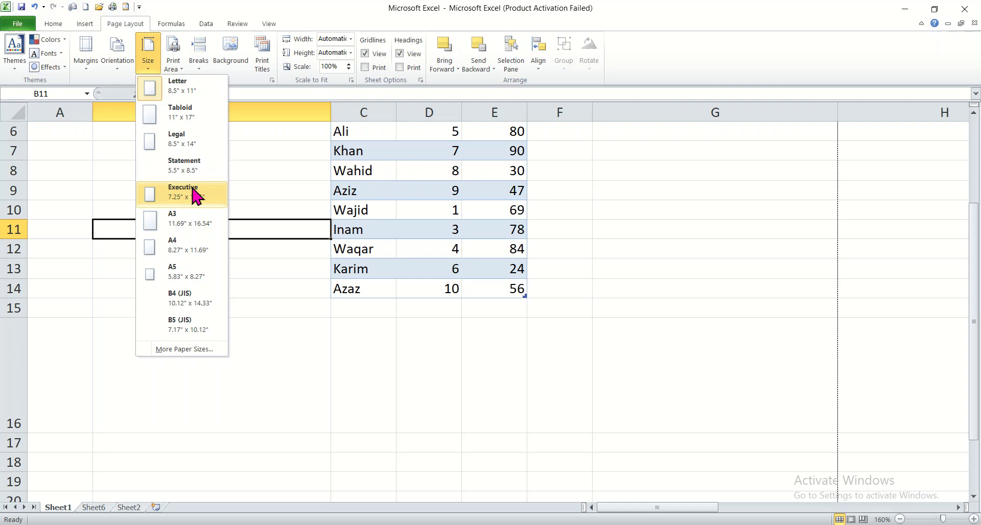
click(129, 121)
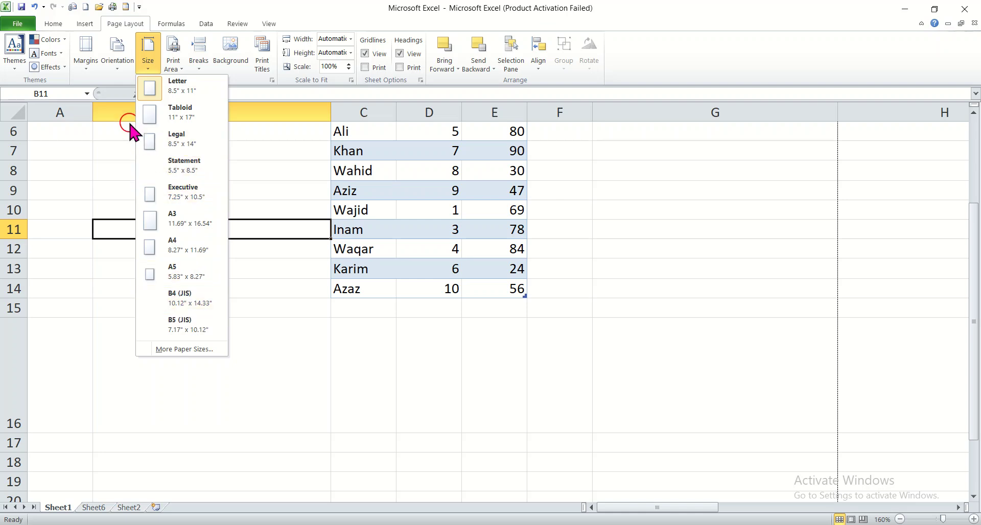
click(115, 164)
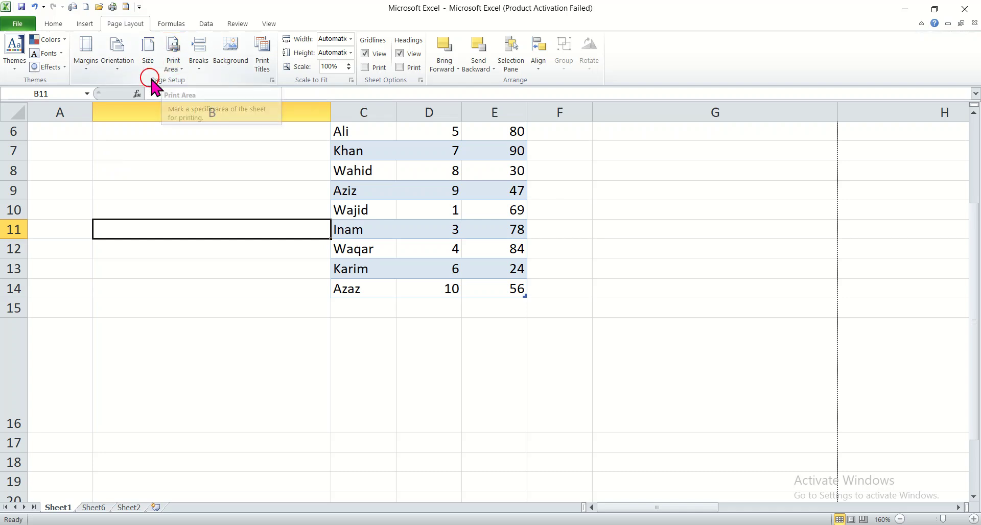
Step: Review the print area options and the page break options without applying any
click(176, 71)
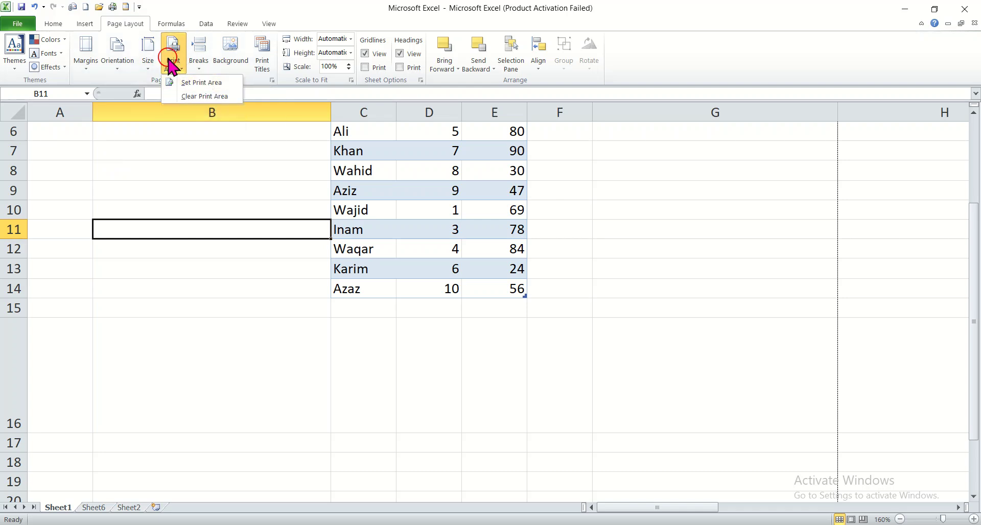
click(188, 81)
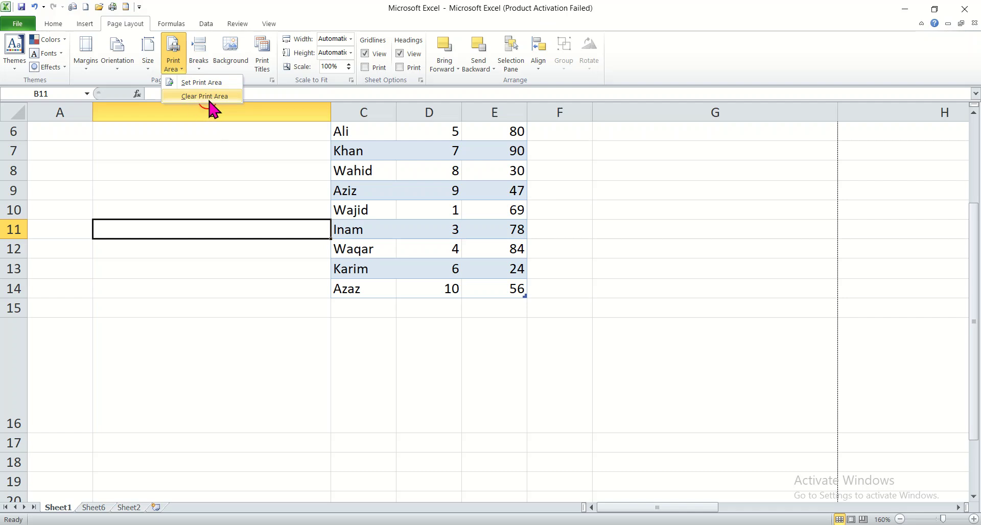
click(174, 172)
click(219, 153)
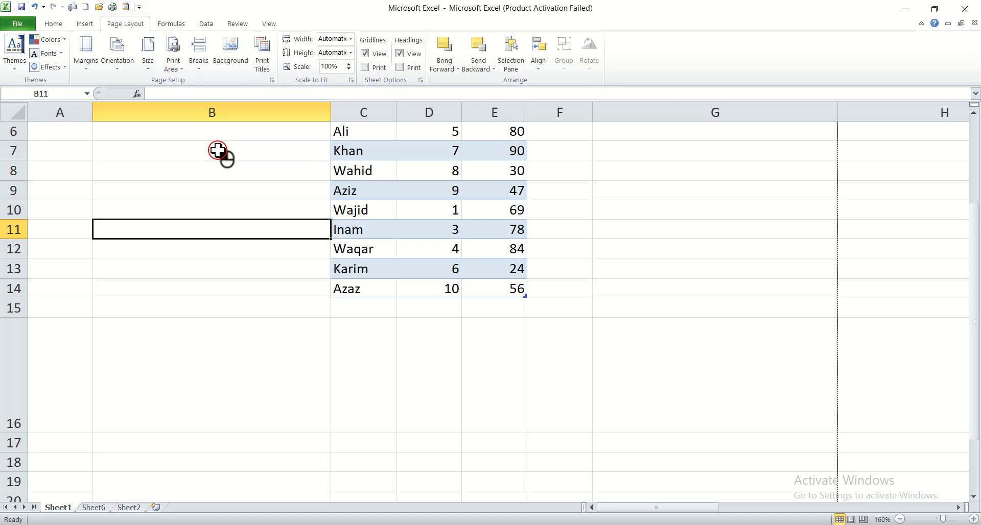
click(199, 65)
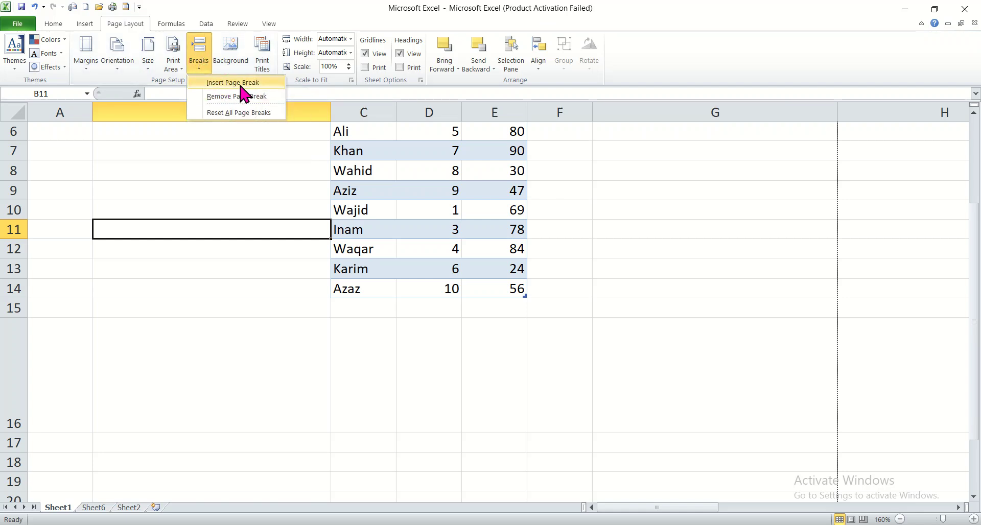
click(216, 153)
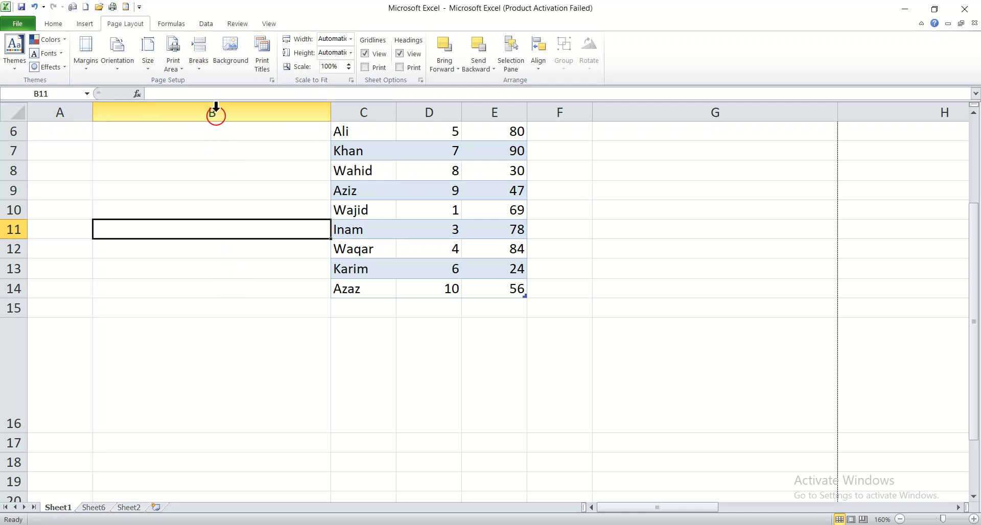
click(233, 54)
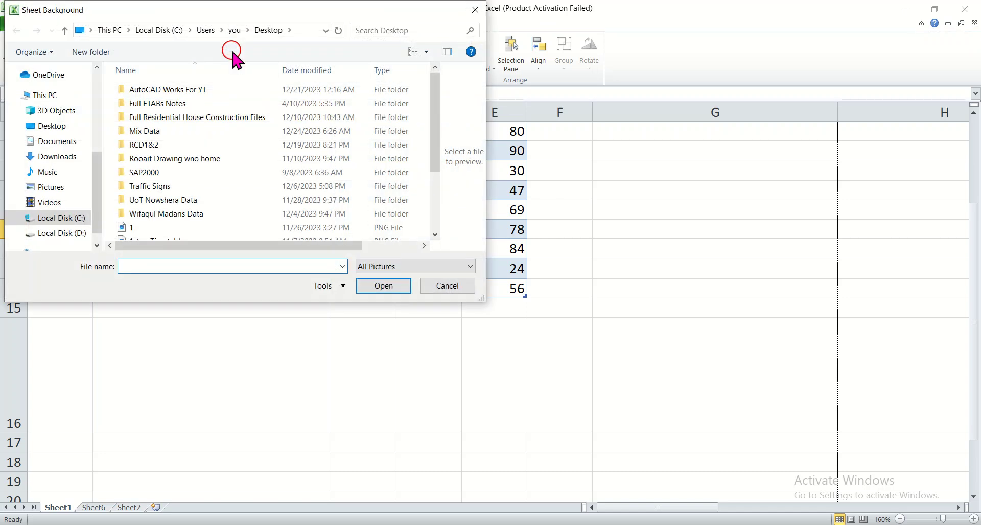
click(474, 10)
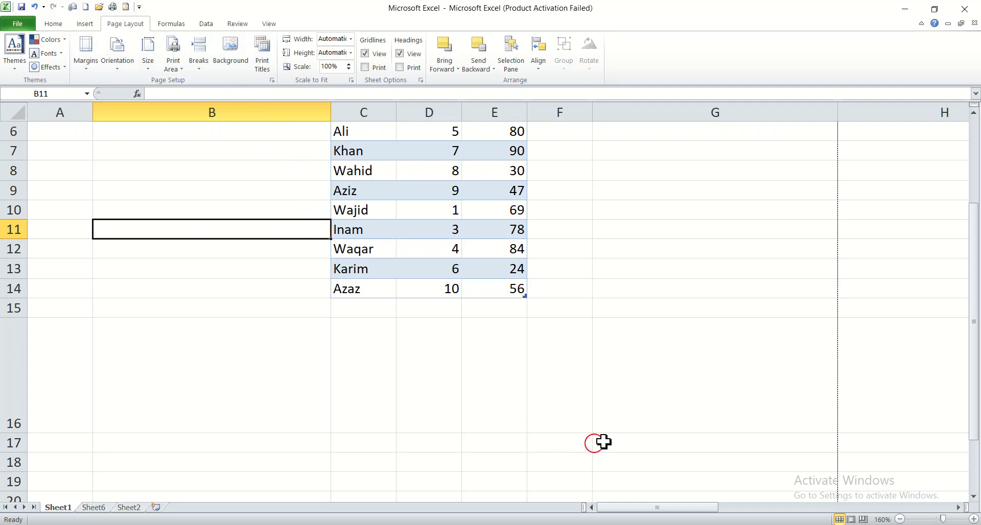
click(241, 56)
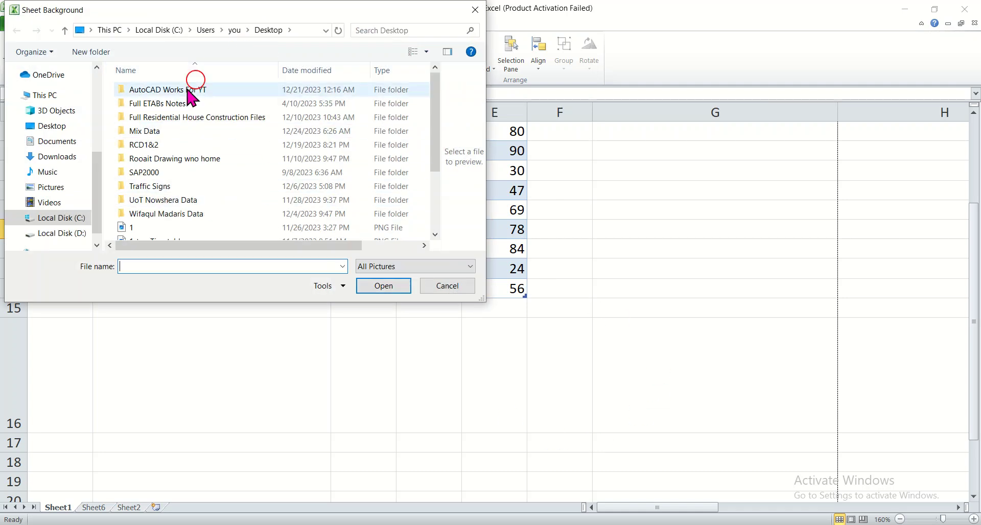
click(56, 128)
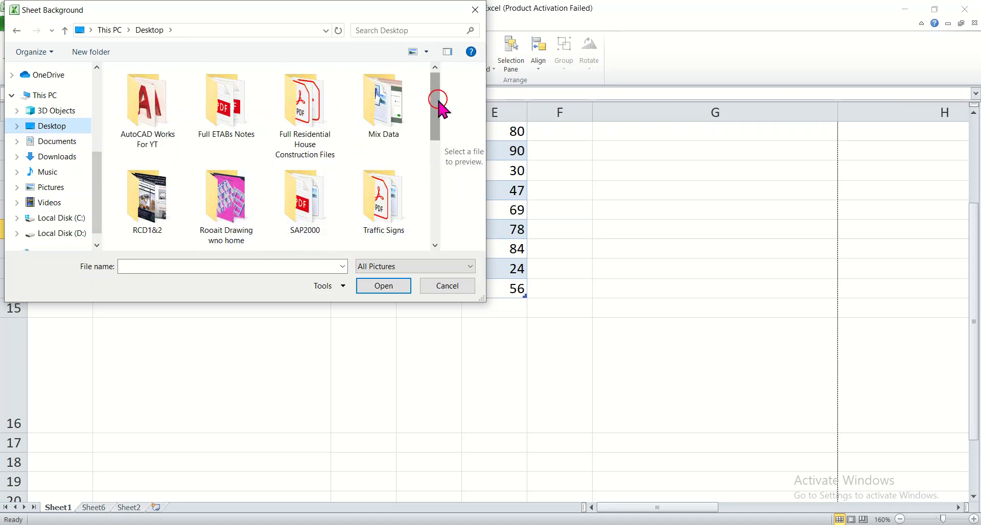
drag(439, 102, 439, 220)
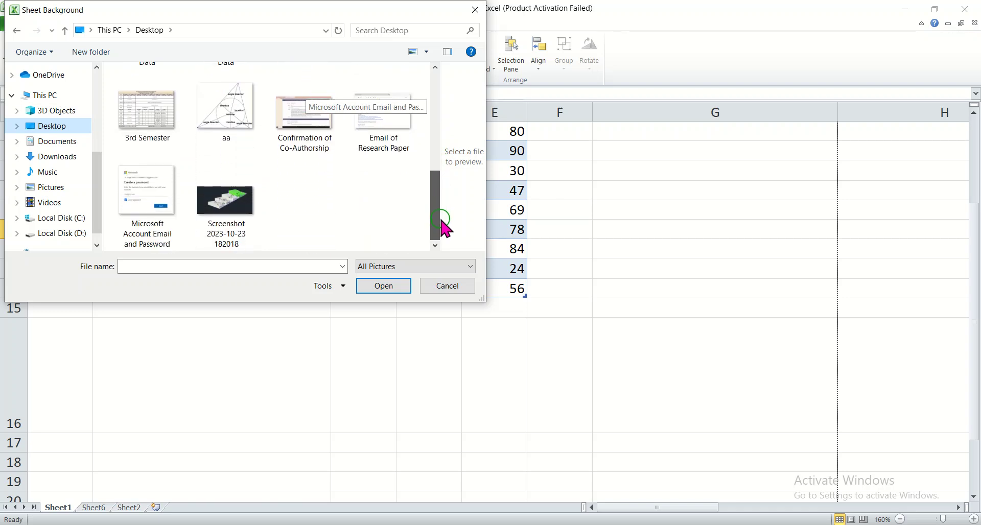
click(220, 212)
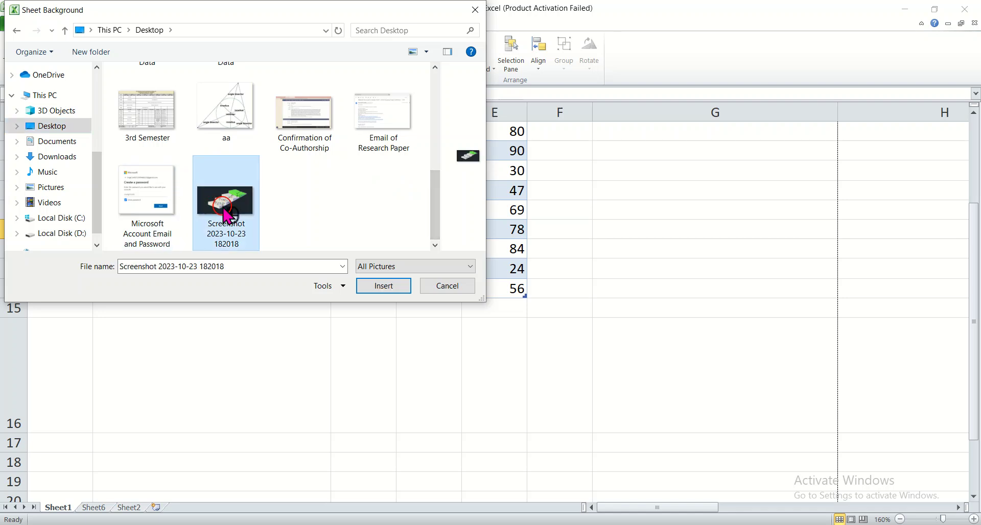
click(381, 286)
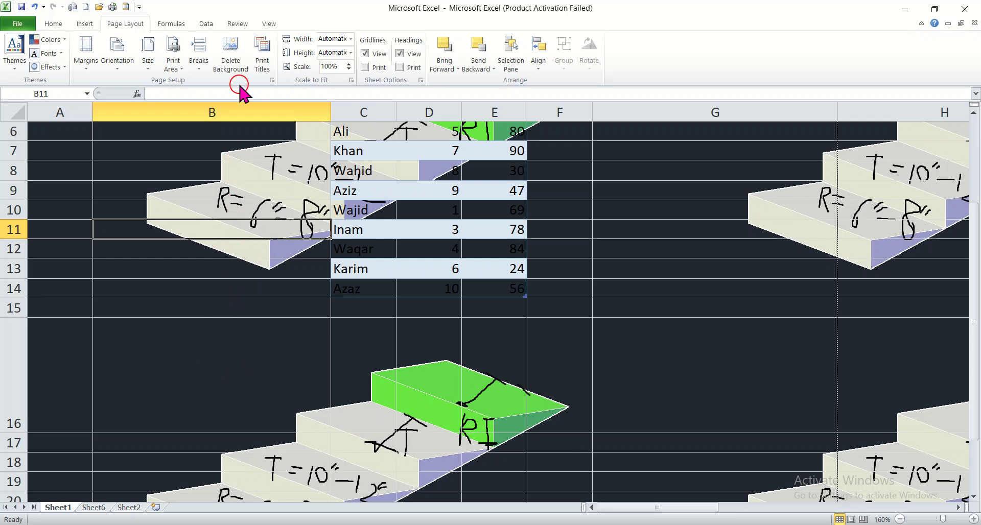
click(223, 58)
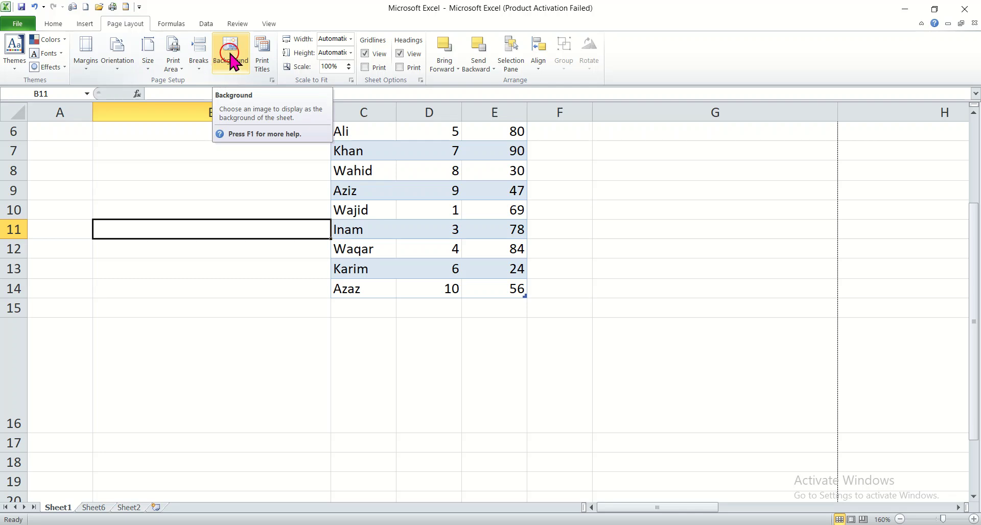
Step: Review the print titles settings and the page choices for fitting the width, without changing them
click(263, 71)
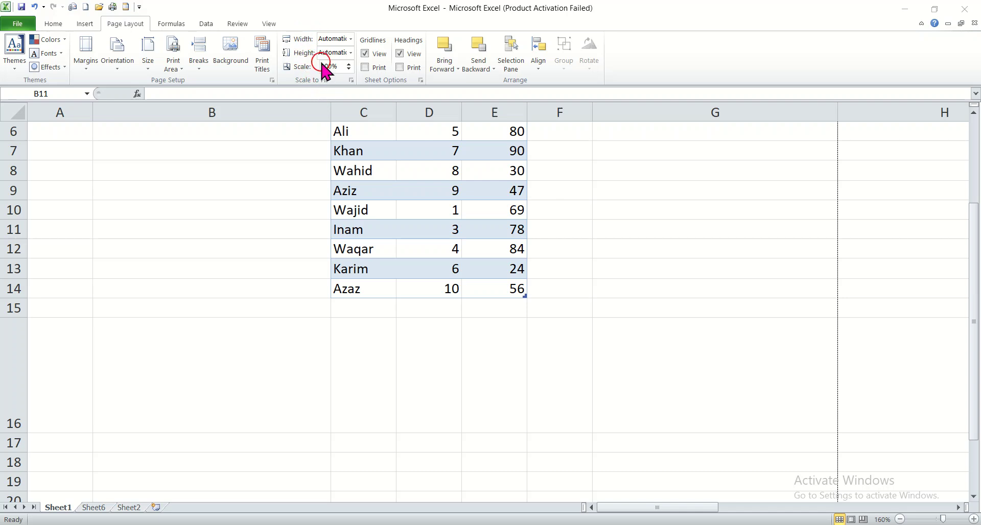
click(350, 40)
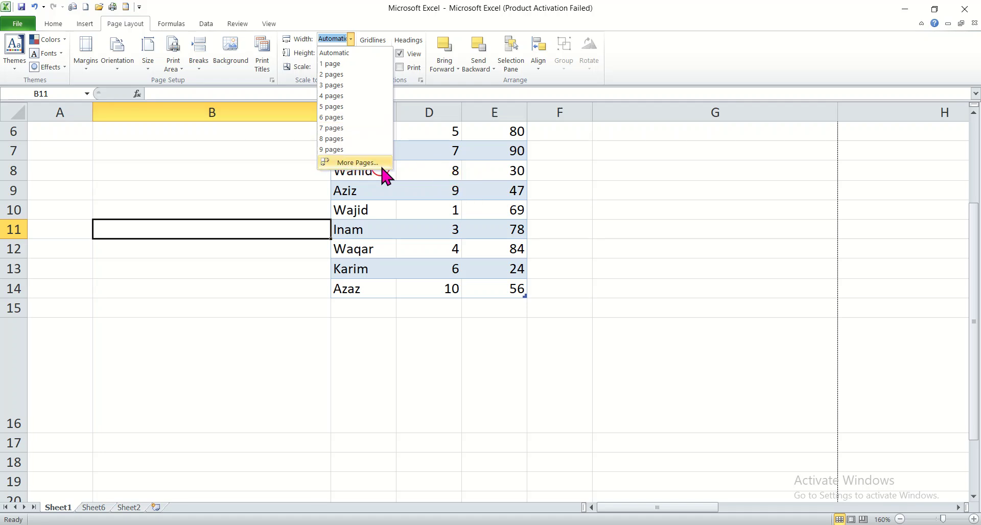
click(680, 361)
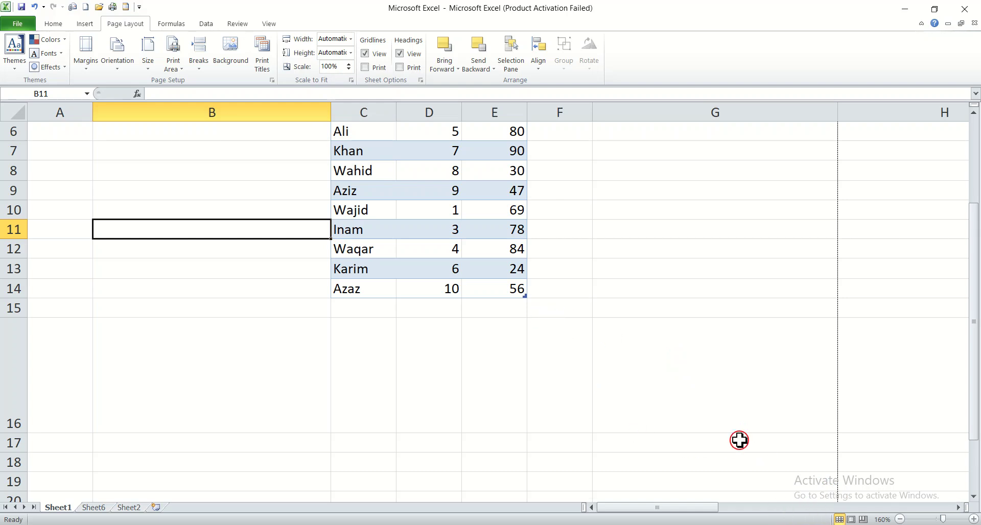
Step: Examine the page boundaries across the sheet at 45% and 10% zoom, and return to the marks table at 160%
click(917, 518)
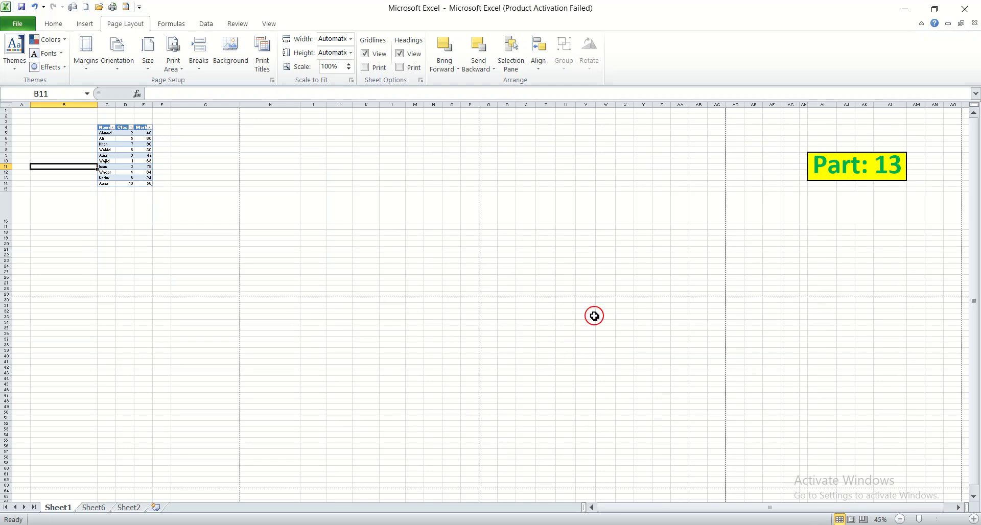
drag(973, 475, 974, 377)
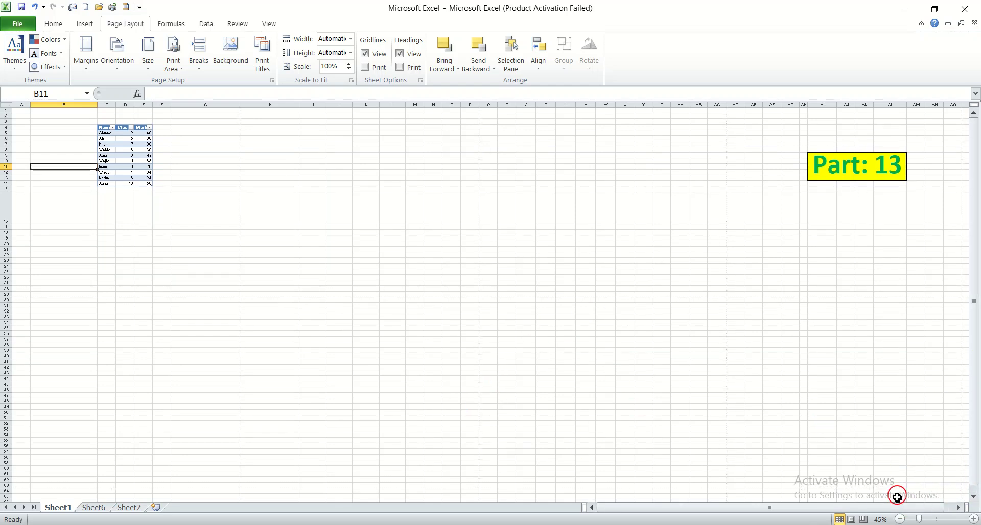
click(899, 518)
click(899, 519)
click(899, 519)
click(899, 518)
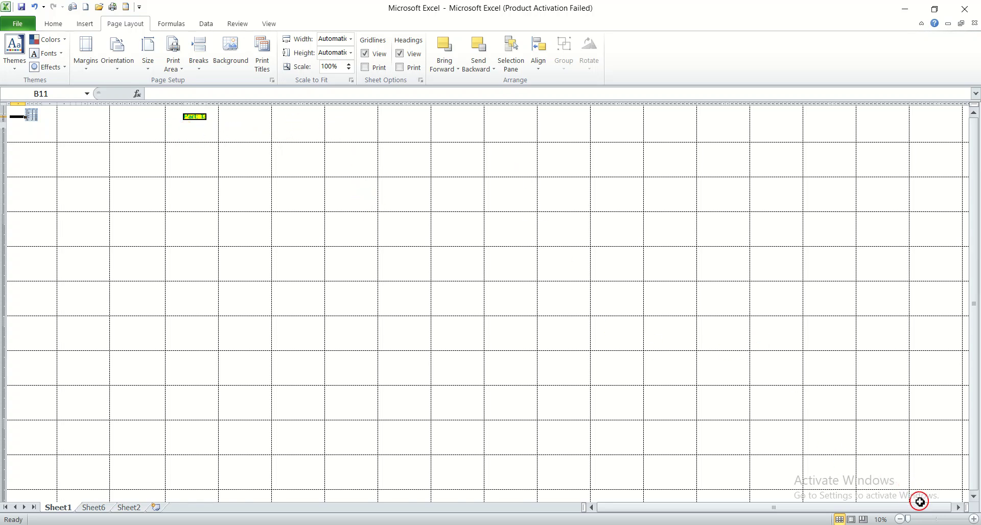
click(971, 518)
click(970, 518)
click(970, 518)
click(971, 519)
click(970, 518)
click(971, 518)
click(970, 519)
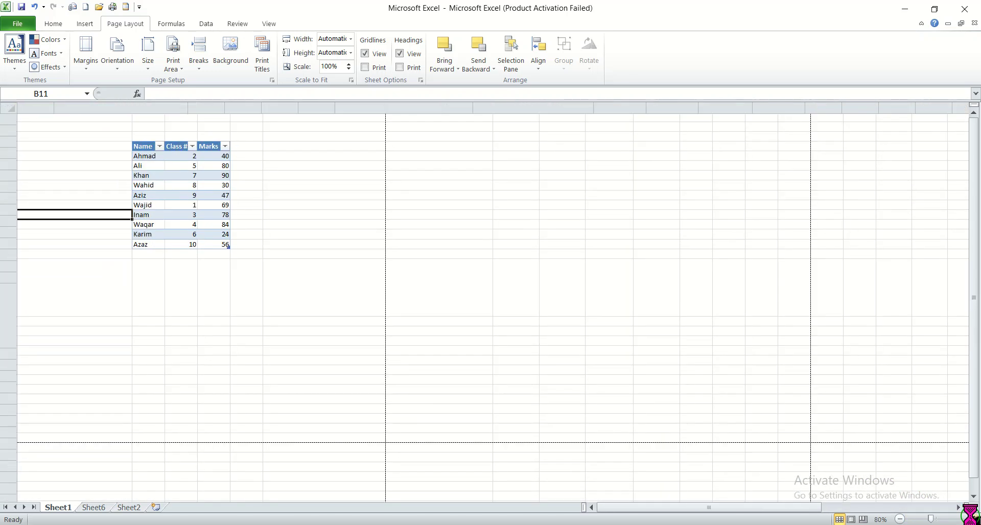
click(971, 519)
click(971, 519)
click(971, 518)
click(971, 519)
click(970, 518)
click(971, 518)
click(970, 519)
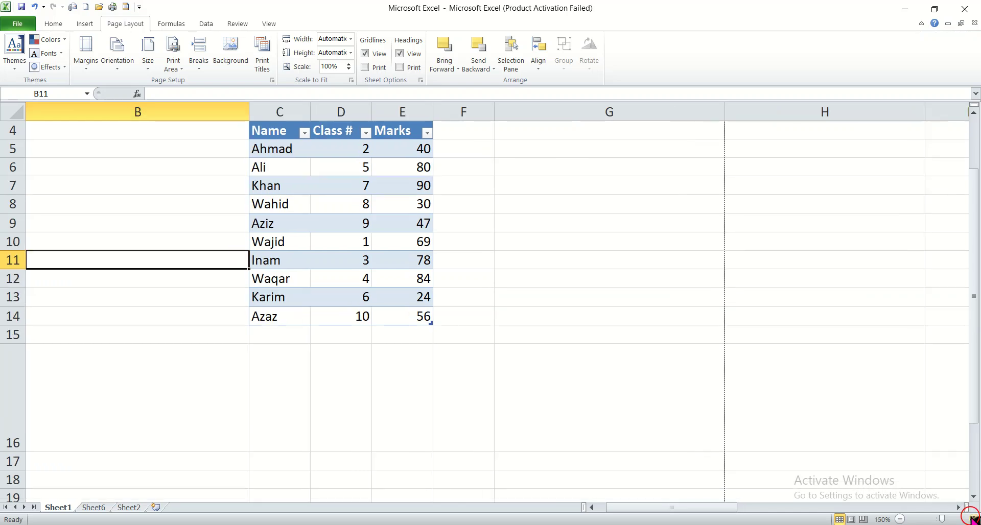
click(970, 518)
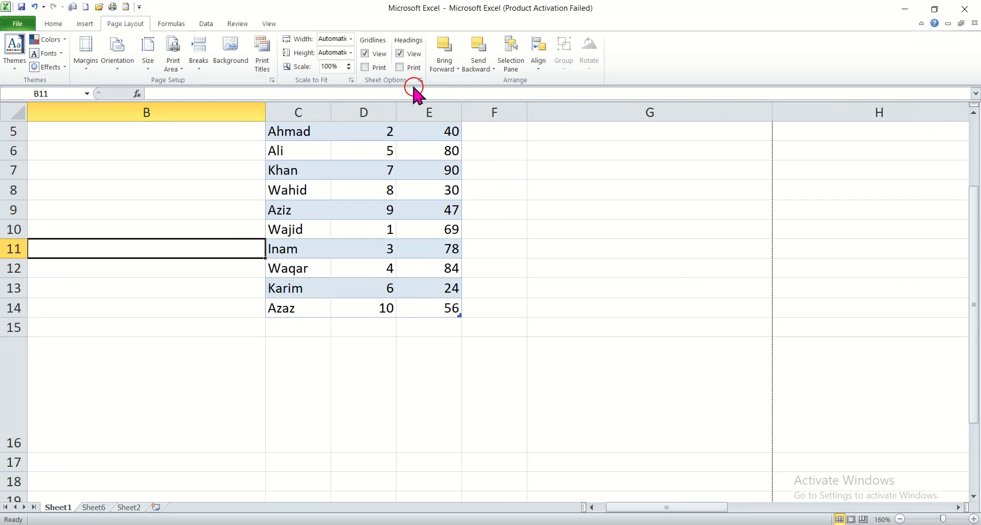
drag(974, 264, 974, 271)
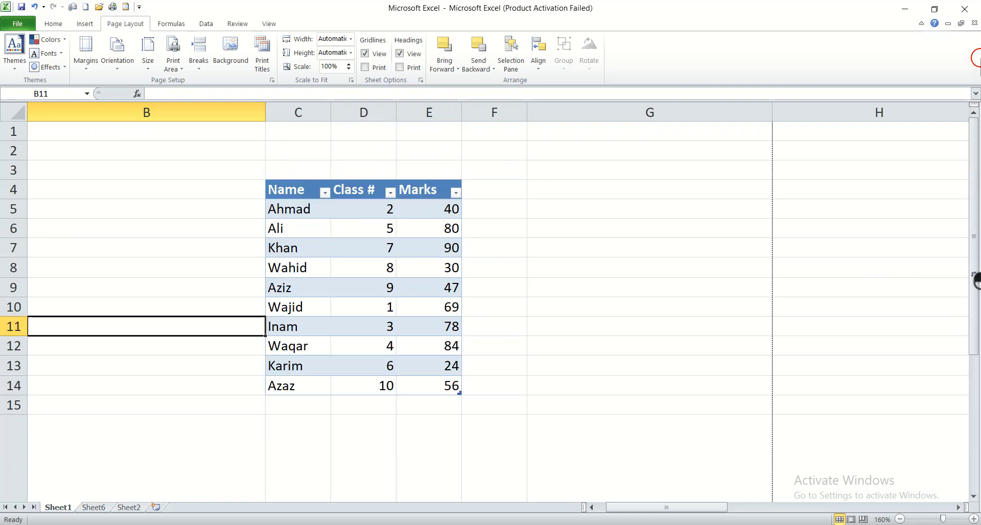
Step: Review the page choices for fitting the height and the print scale setting, without changing them
click(351, 52)
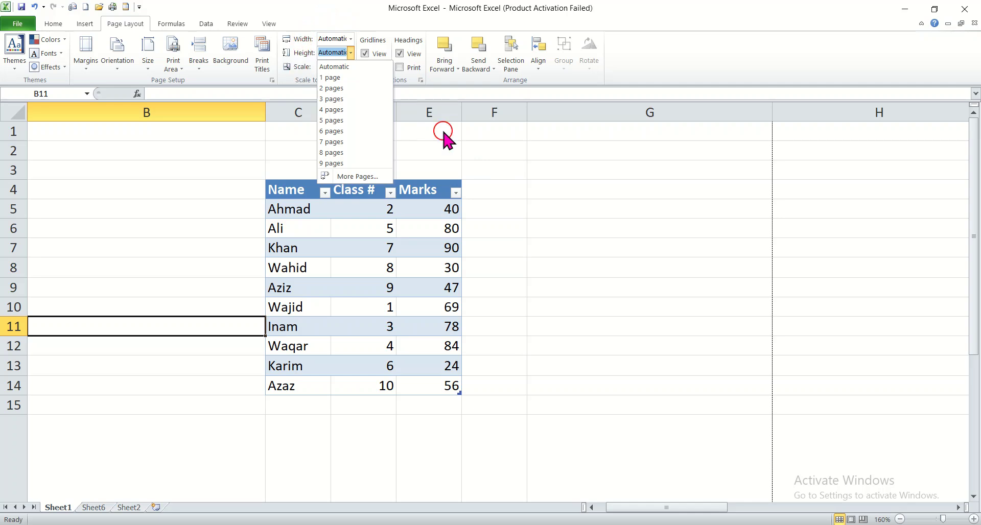
click(477, 151)
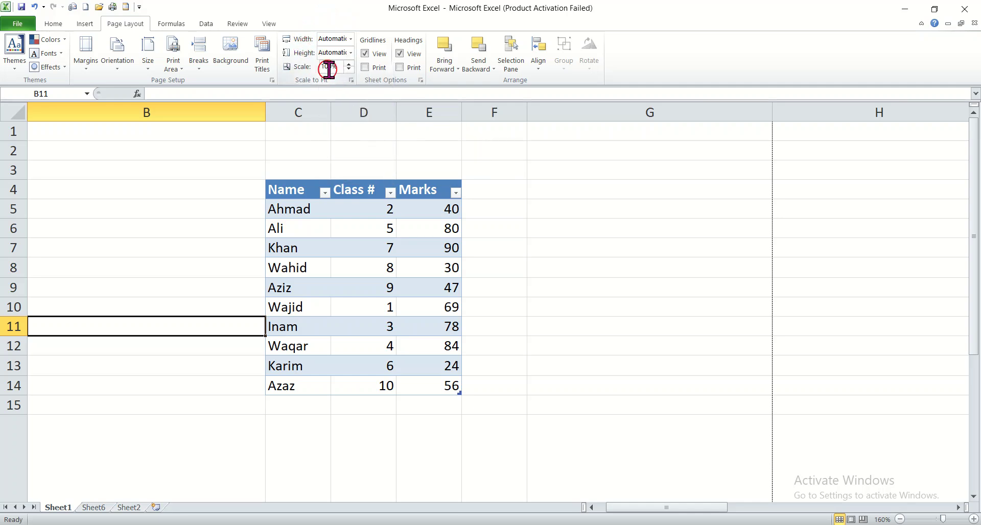
click(332, 65)
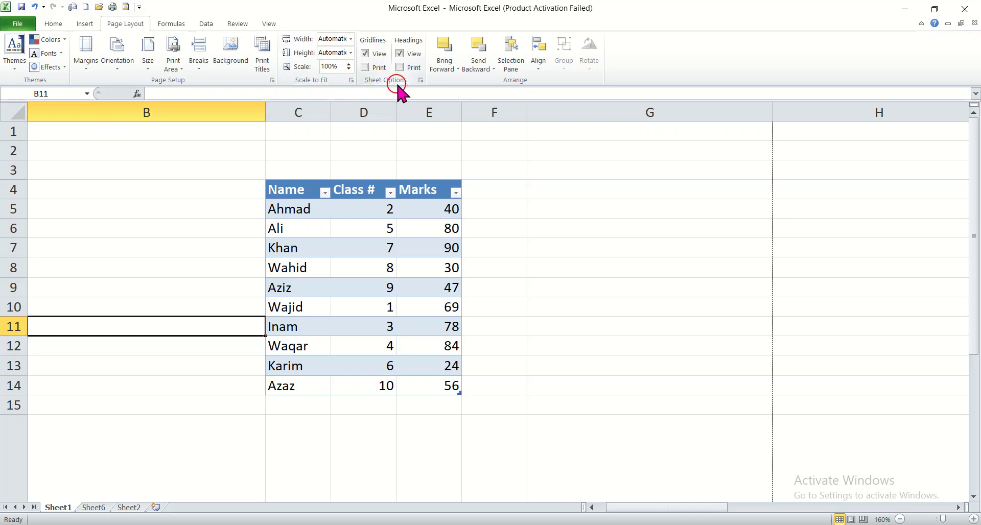
Step: Hide the worksheet gridlines and show them again
click(376, 55)
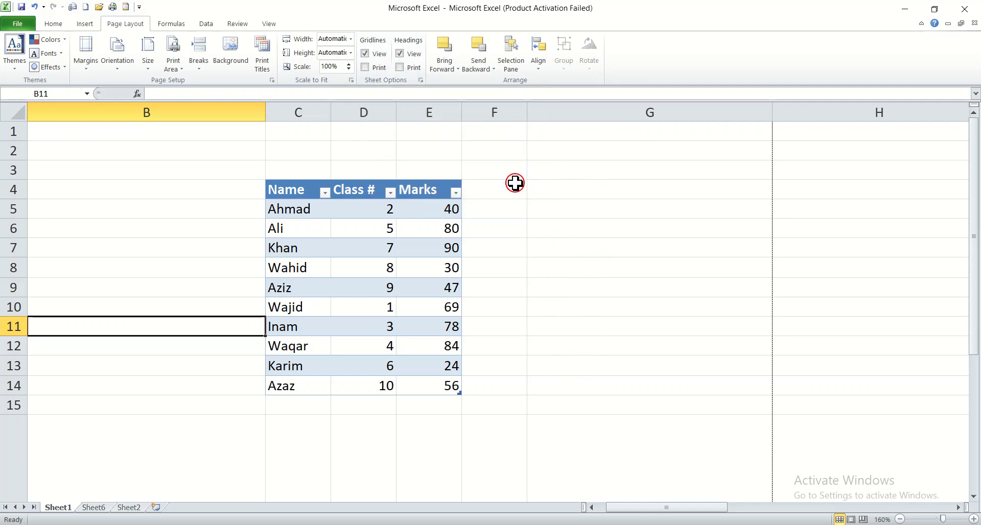
click(365, 53)
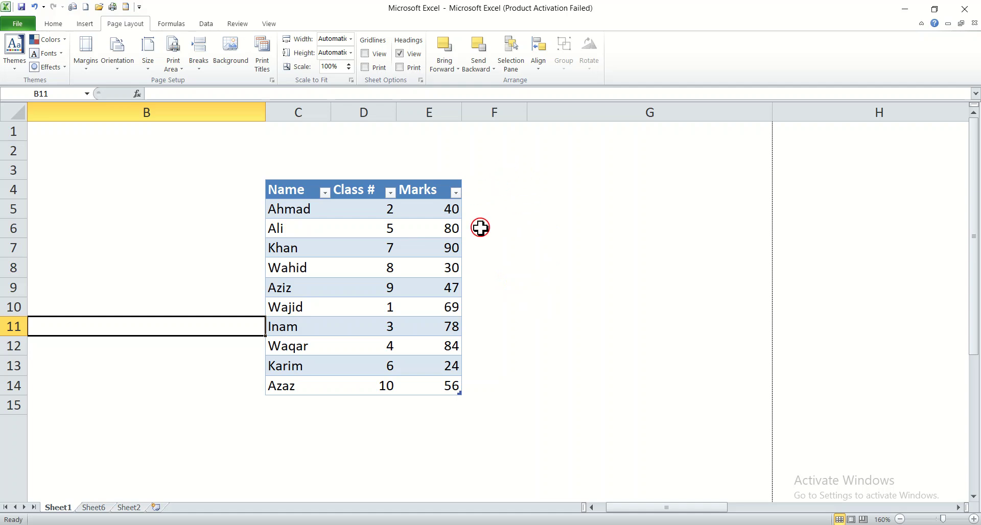
click(365, 54)
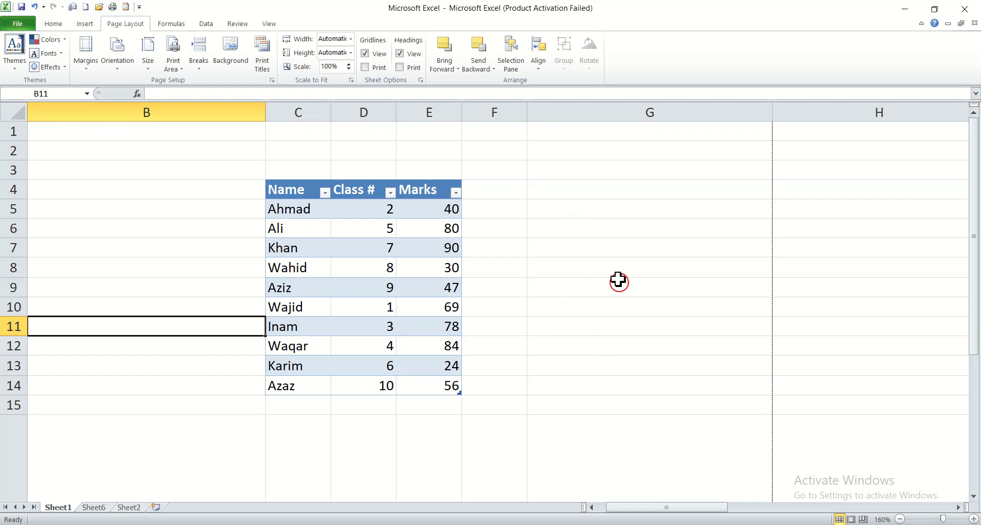
Step: Turn gridline printing on and off again, and select cell G7
click(364, 67)
click(365, 67)
click(551, 197)
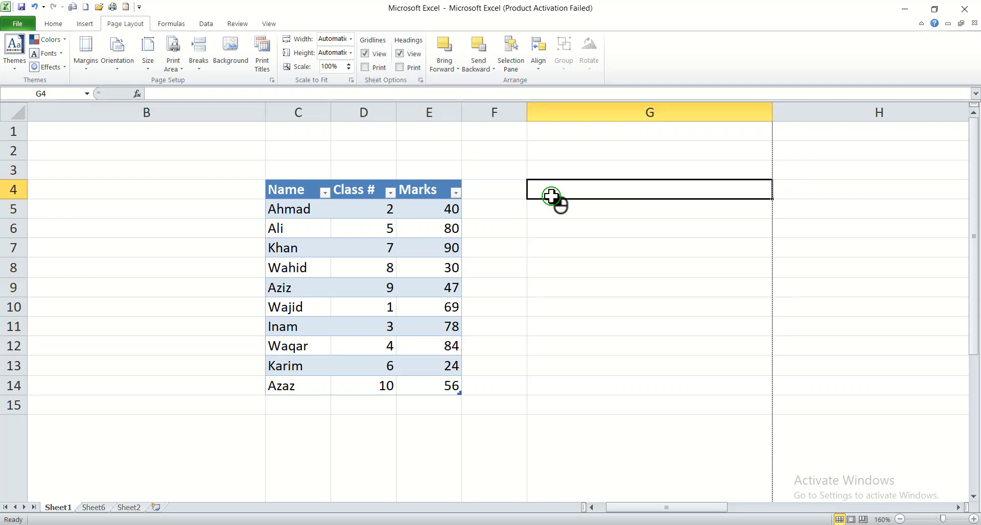
click(550, 249)
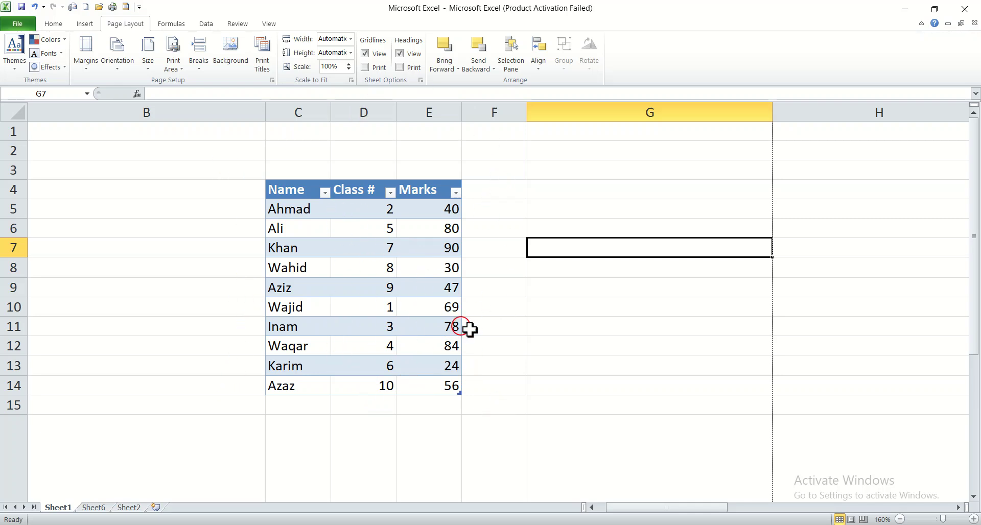
Step: Enable printing of the worksheet gridlines once more and disable it again
click(365, 67)
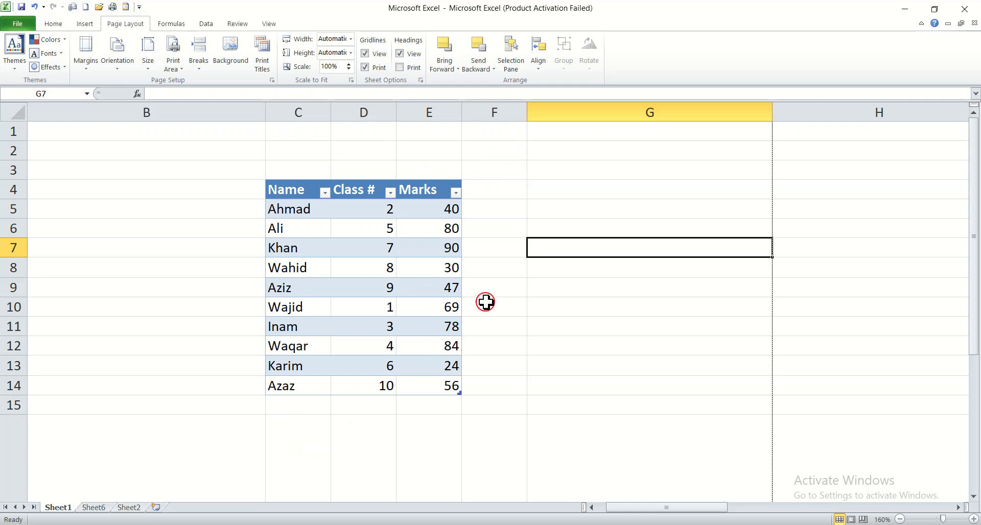
click(364, 67)
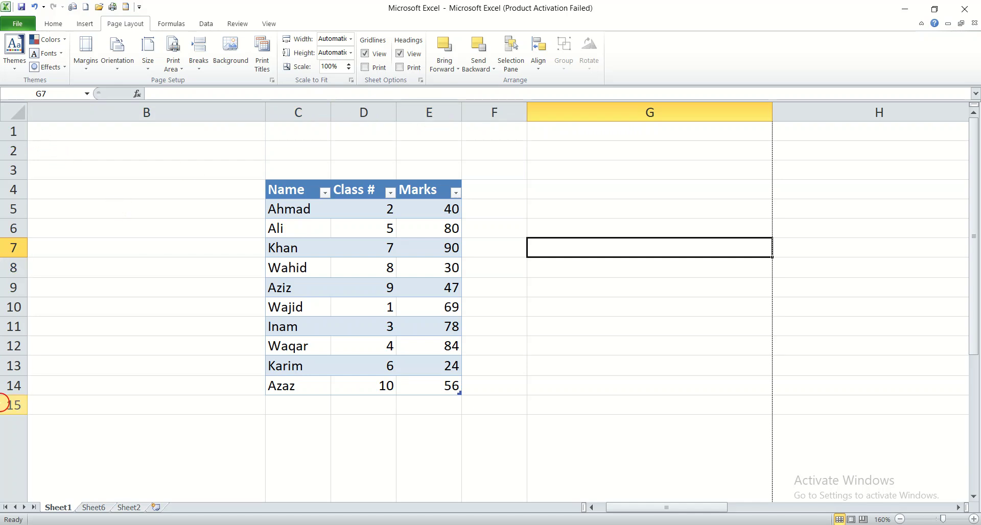
Step: Hide the row and column headings and show them again, and switch heading printing on and back off
click(400, 54)
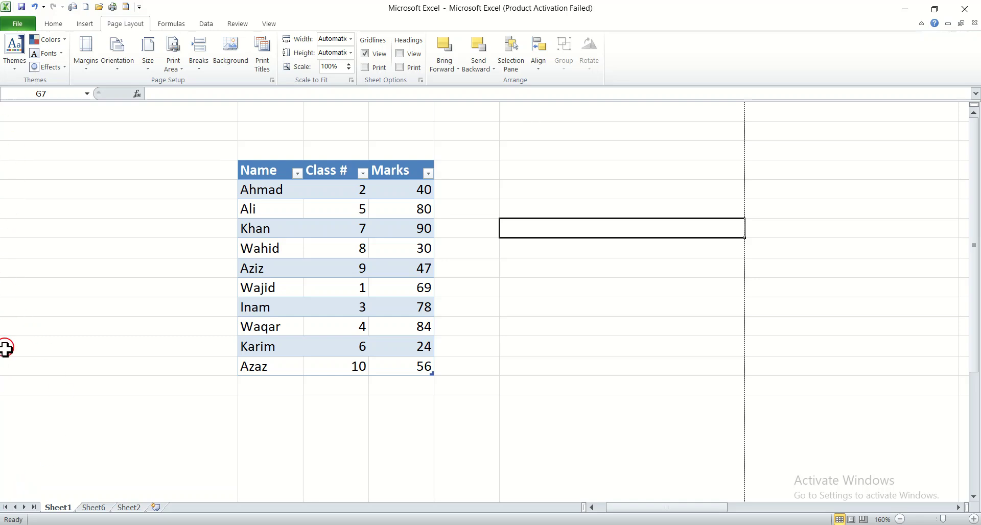
click(400, 54)
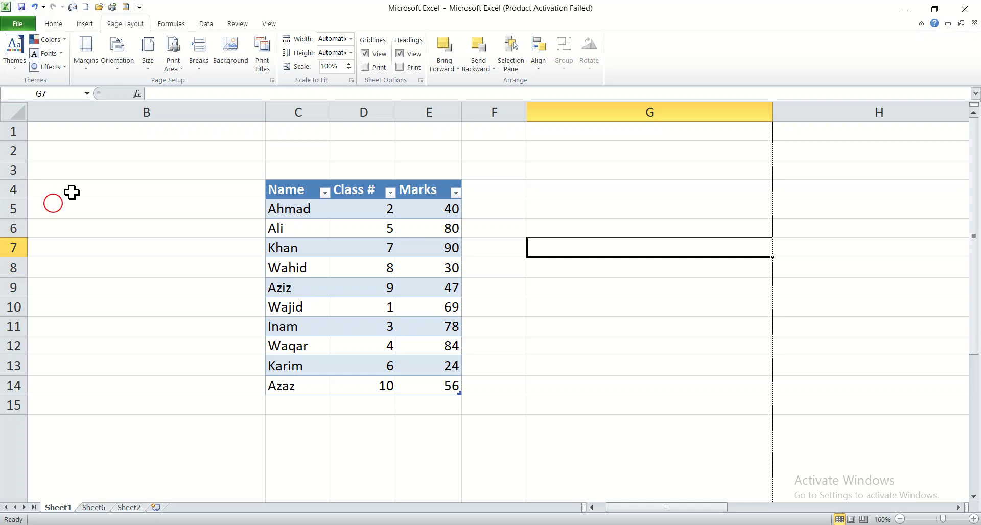
click(399, 68)
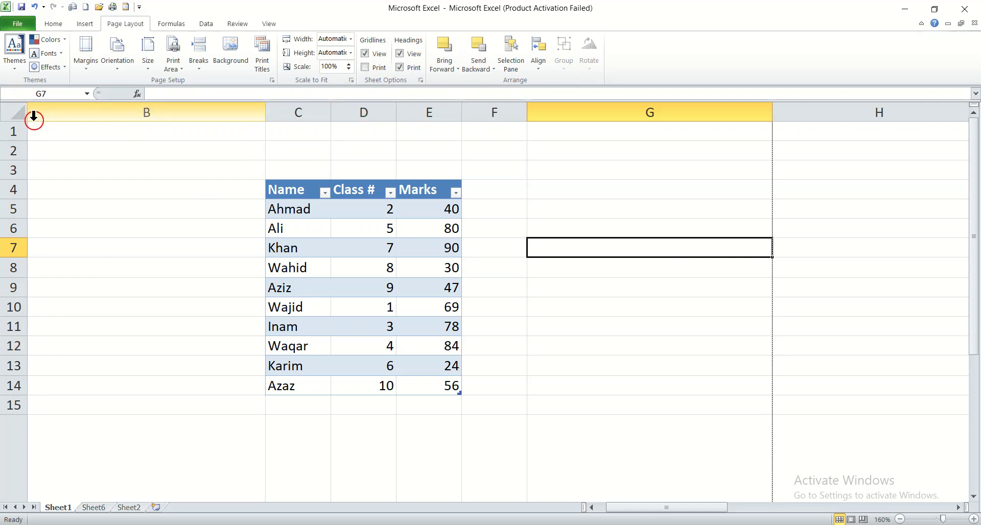
click(399, 66)
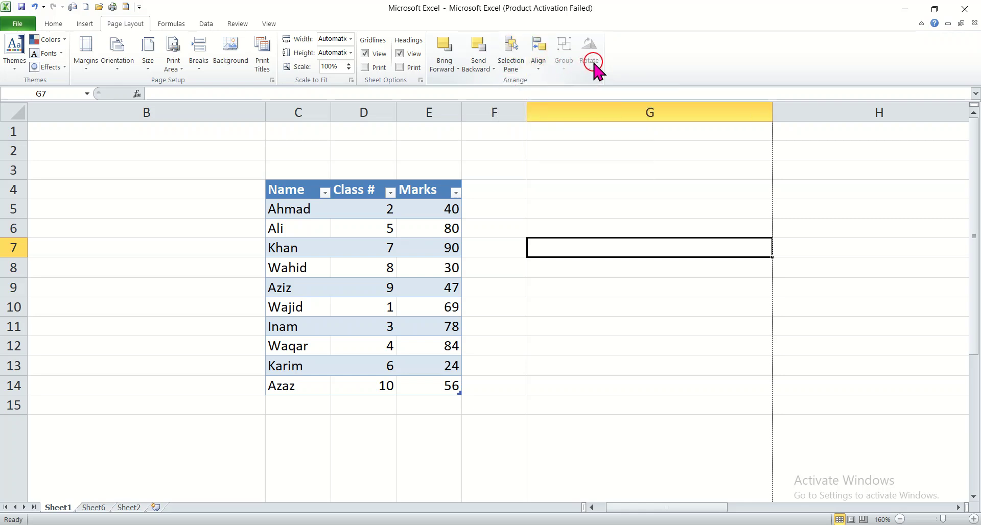
drag(368, 201, 436, 378)
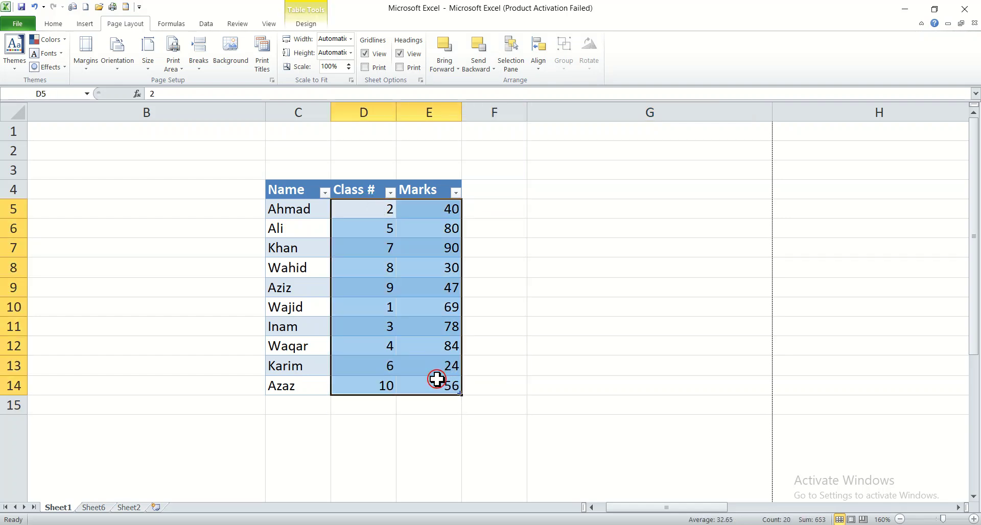
click(480, 244)
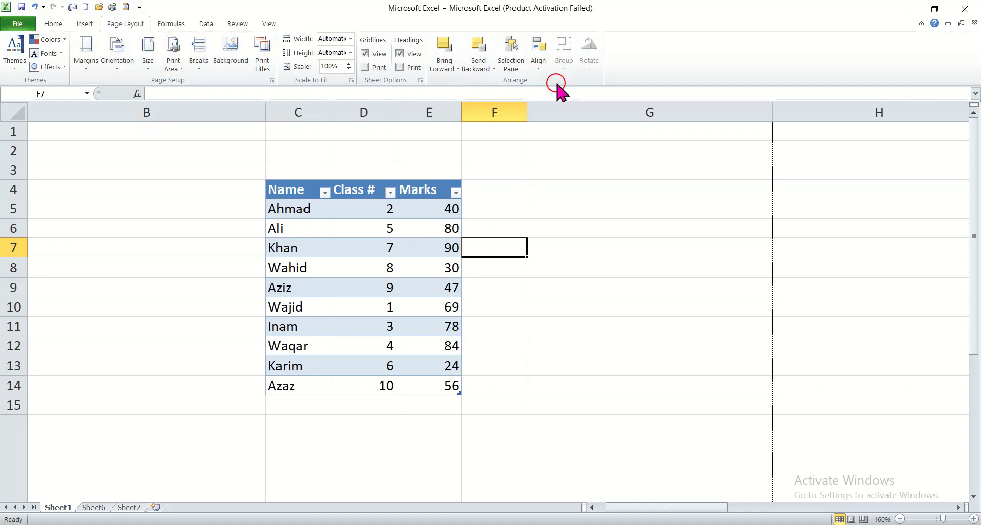
click(171, 24)
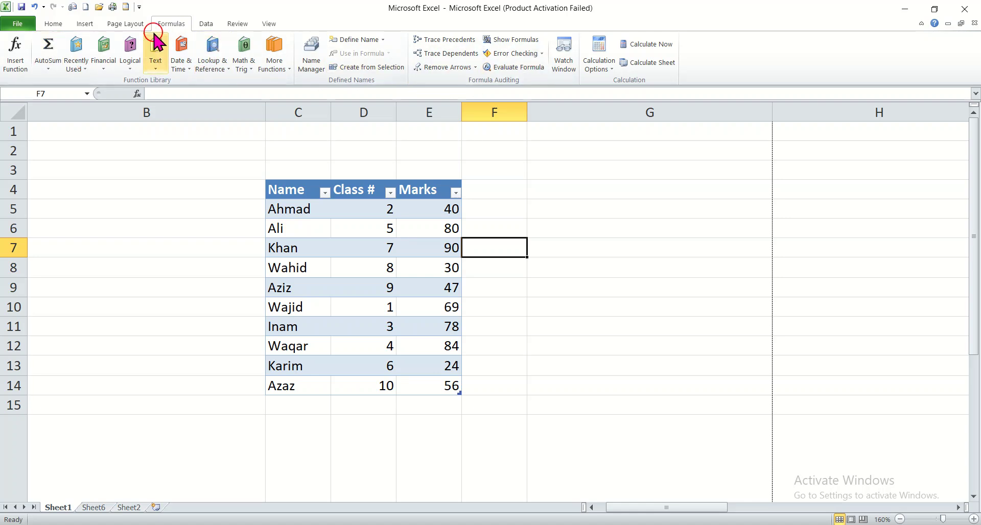
click(132, 24)
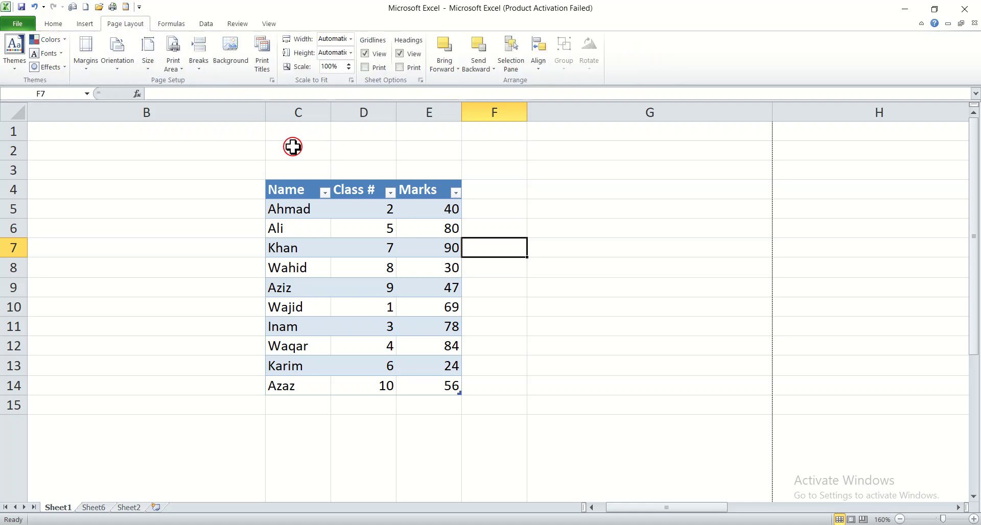
click(195, 203)
click(212, 188)
click(218, 208)
click(229, 232)
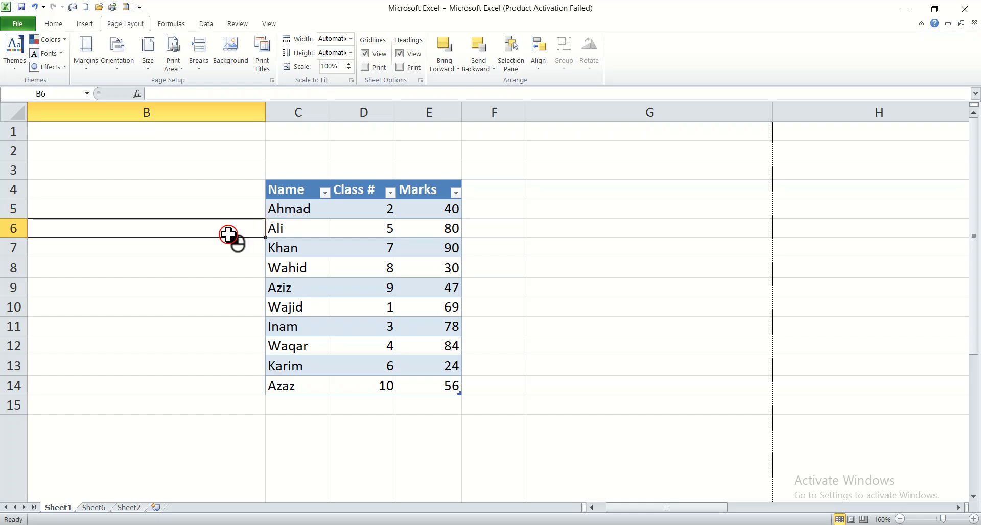
click(228, 251)
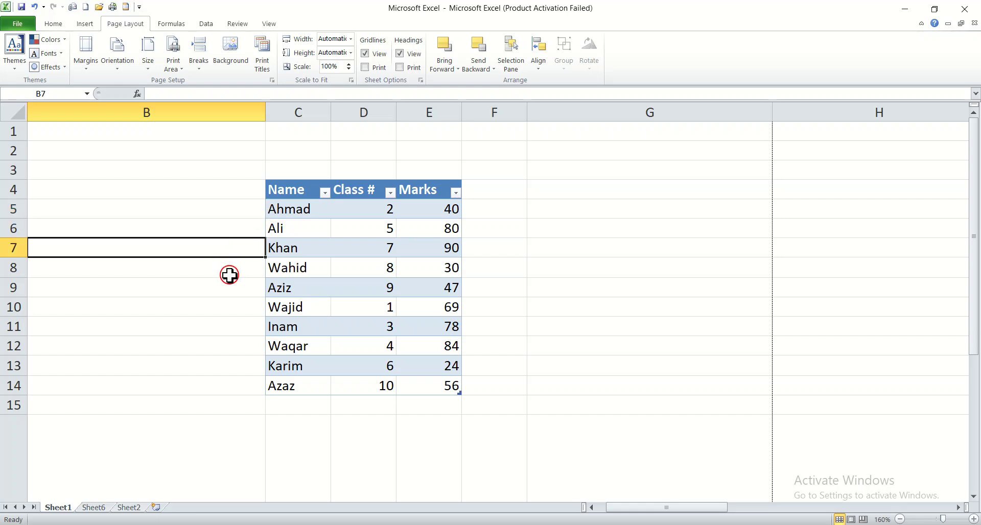
drag(232, 272, 231, 290)
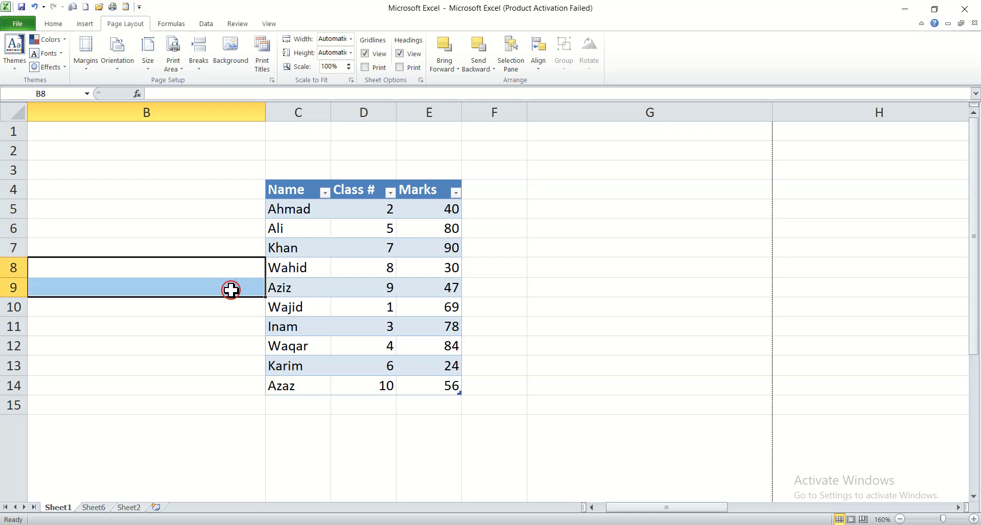
drag(492, 271, 532, 282)
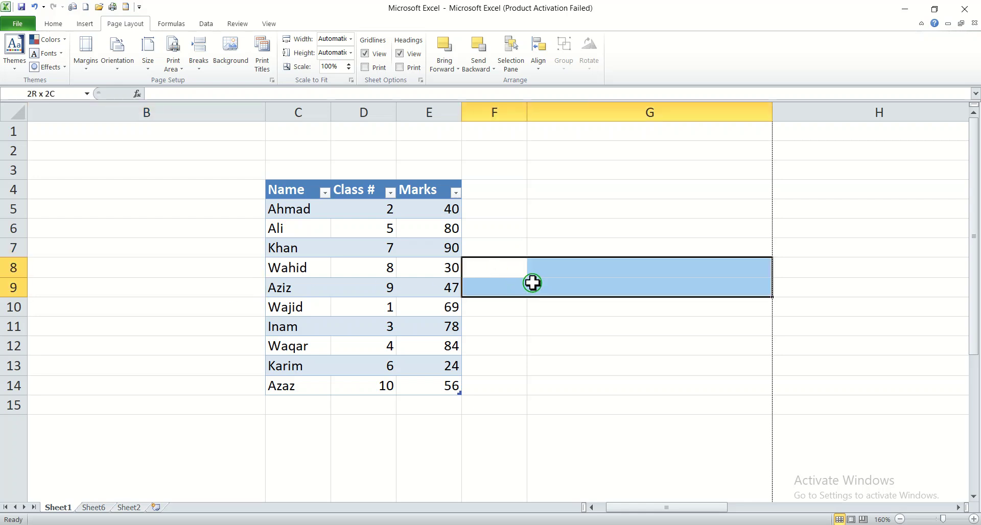
click(529, 311)
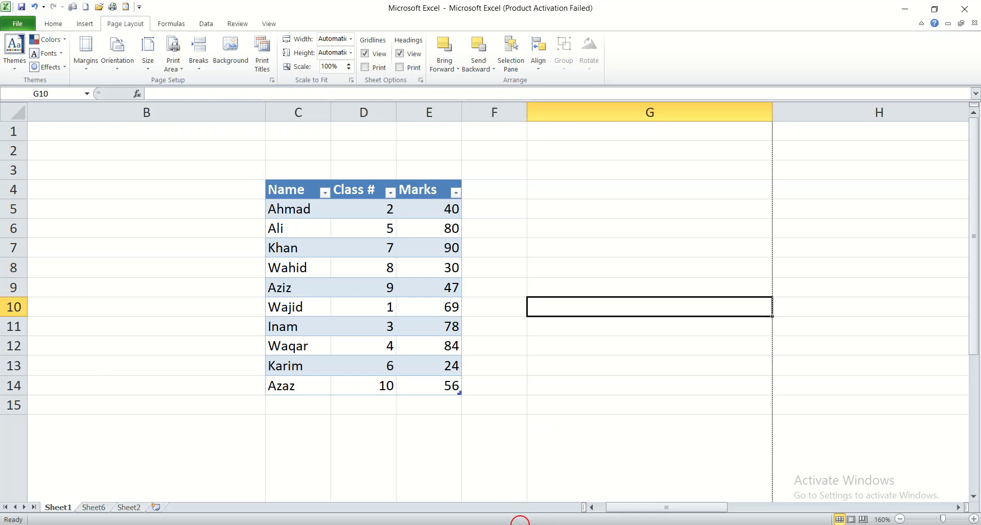